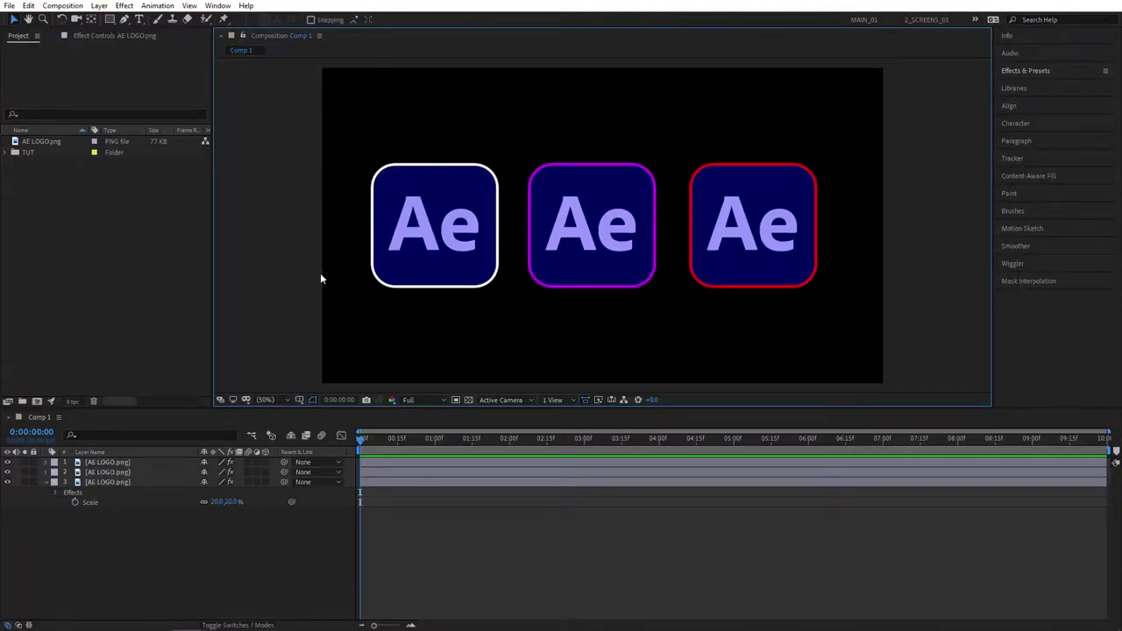
Examine the white, purple and red outlines around the three AE logos in Comp 1 up close
{"action": "scroll", "coordinate": [354, 256], "scroll_direction": "up", "scroll_amount": 1}
{"action": "left_click_drag", "start_coordinate": [379, 232], "coordinate": [519, 232]}
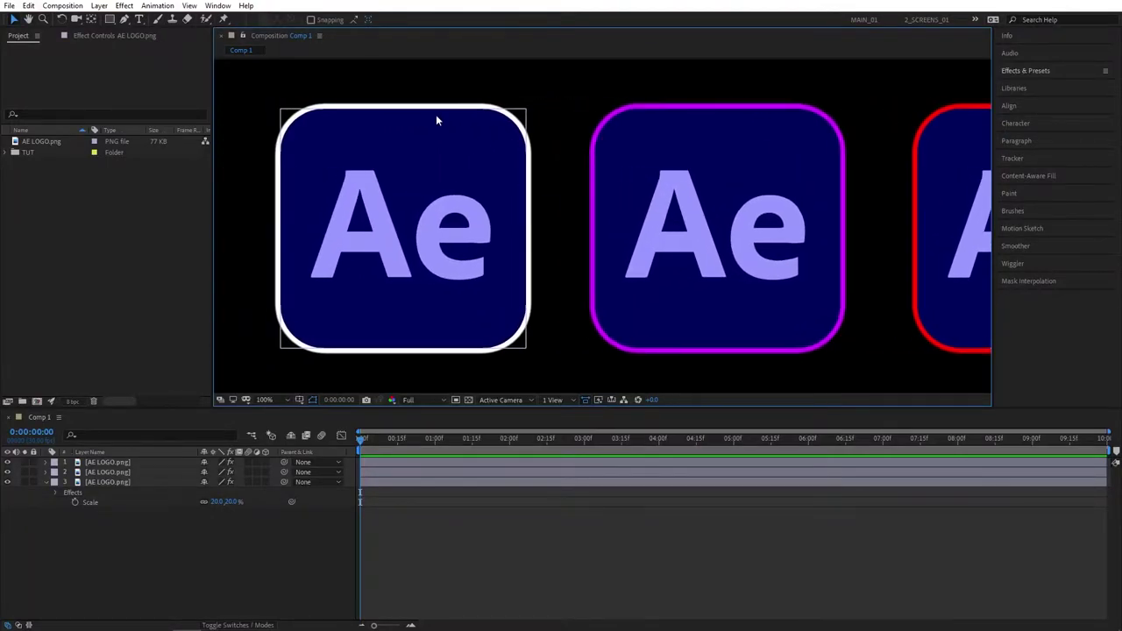
{"action": "left_click", "coordinate": [683, 258]}
{"action": "left_click_drag", "start_coordinate": [684, 258], "coordinate": [377, 248]}
{"action": "key", "text": "alt+slash"}
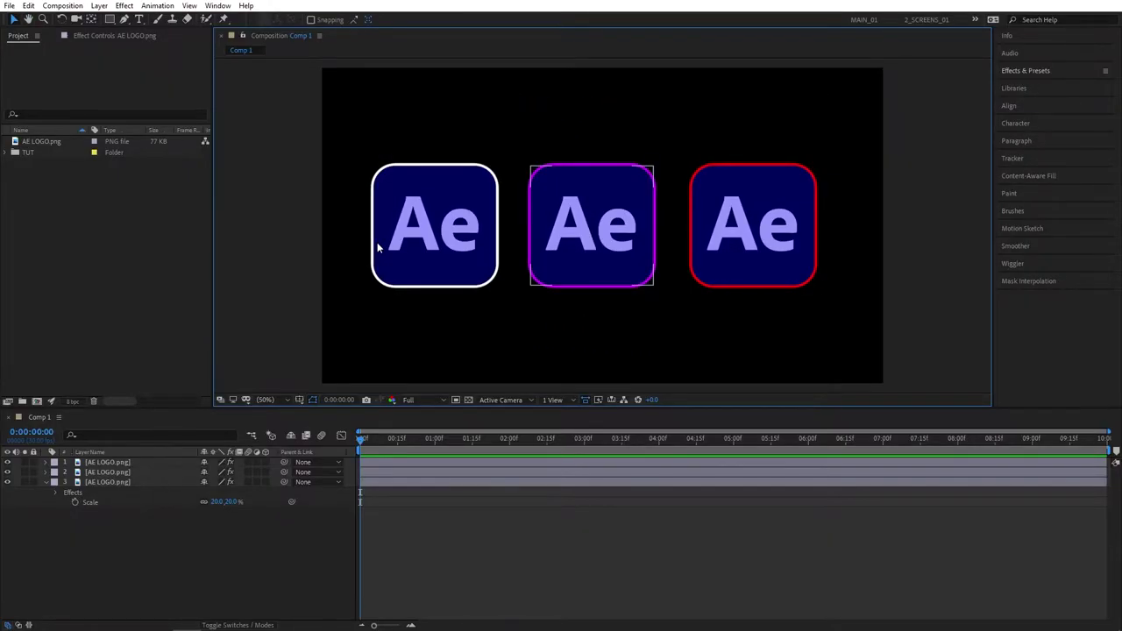
{"action": "left_click", "coordinate": [481, 204]}
{"action": "left_click", "coordinate": [536, 201]}
{"action": "left_click", "coordinate": [215, 298]}
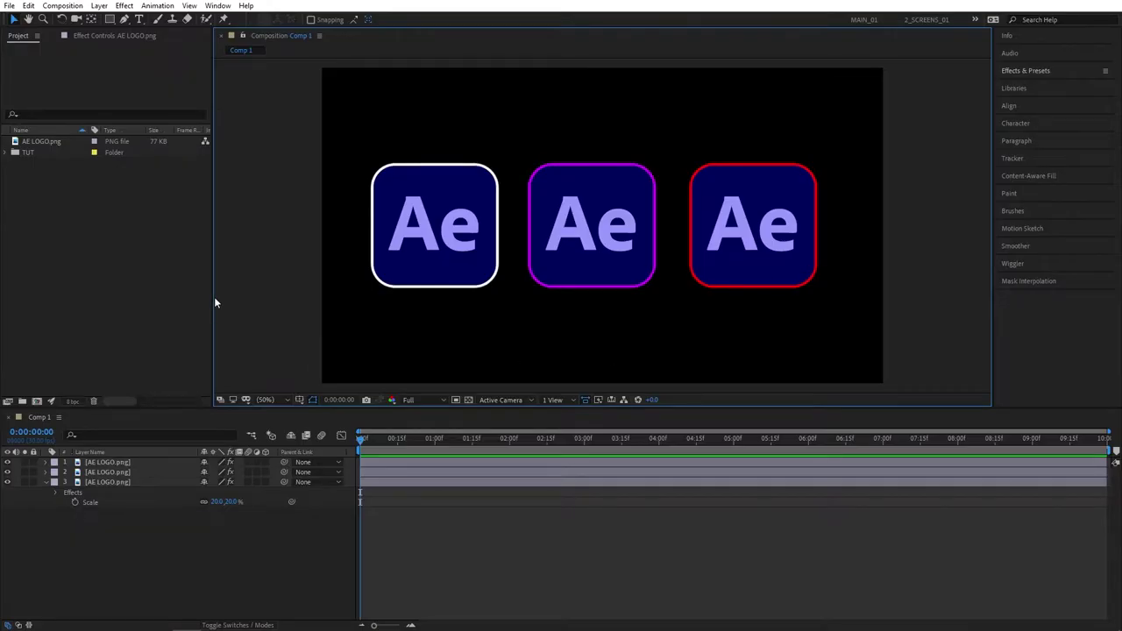
Create a new composition and add AE LOGO.png to it at 20% scale
{"action": "left_click", "coordinate": [37, 402]}
{"action": "left_click", "coordinate": [266, 313]}
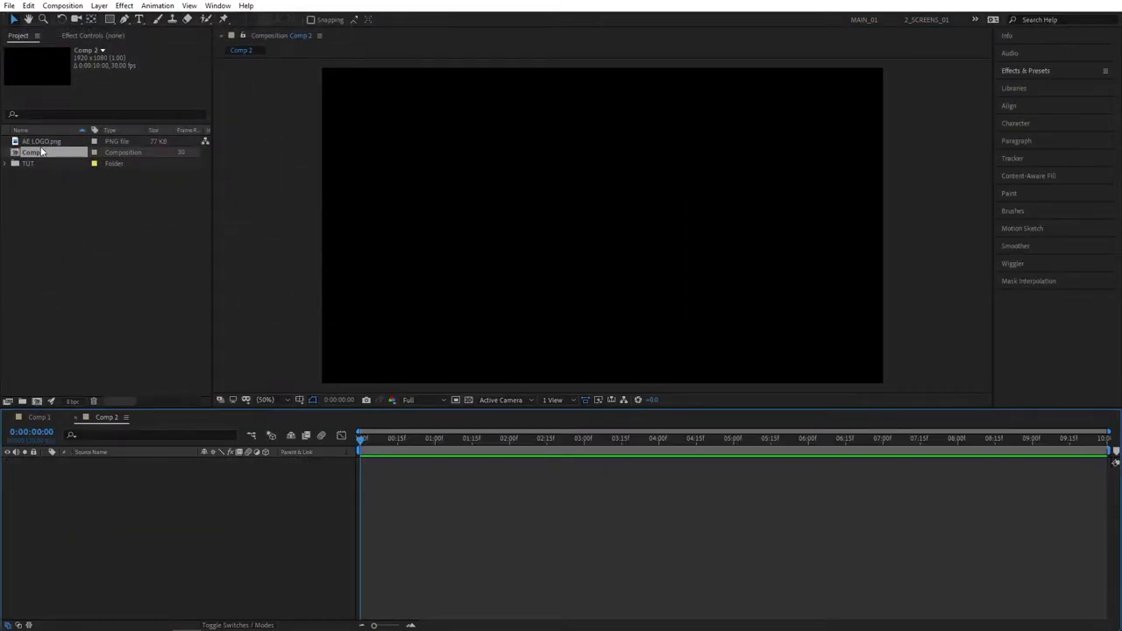
{"action": "left_click_drag", "start_coordinate": [39, 143], "coordinate": [140, 536]}
{"action": "key", "text": "s"}
{"action": "left_click_drag", "start_coordinate": [235, 473], "coordinate": [209, 473]}
{"action": "left_click", "coordinate": [227, 474]}
{"action": "type", "text": "20"}
{"action": "key", "text": "Return"}
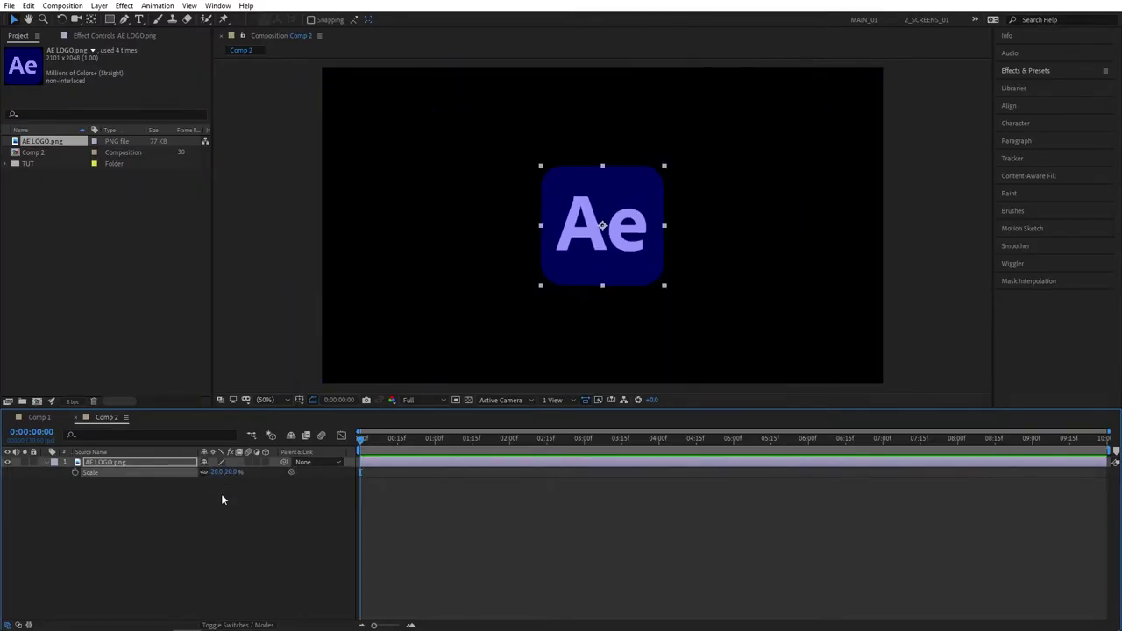
{"action": "left_click", "coordinate": [220, 504]}
Apply the Fill effect to the logo and set its color to white
{"action": "left_click", "coordinate": [1024, 71]}
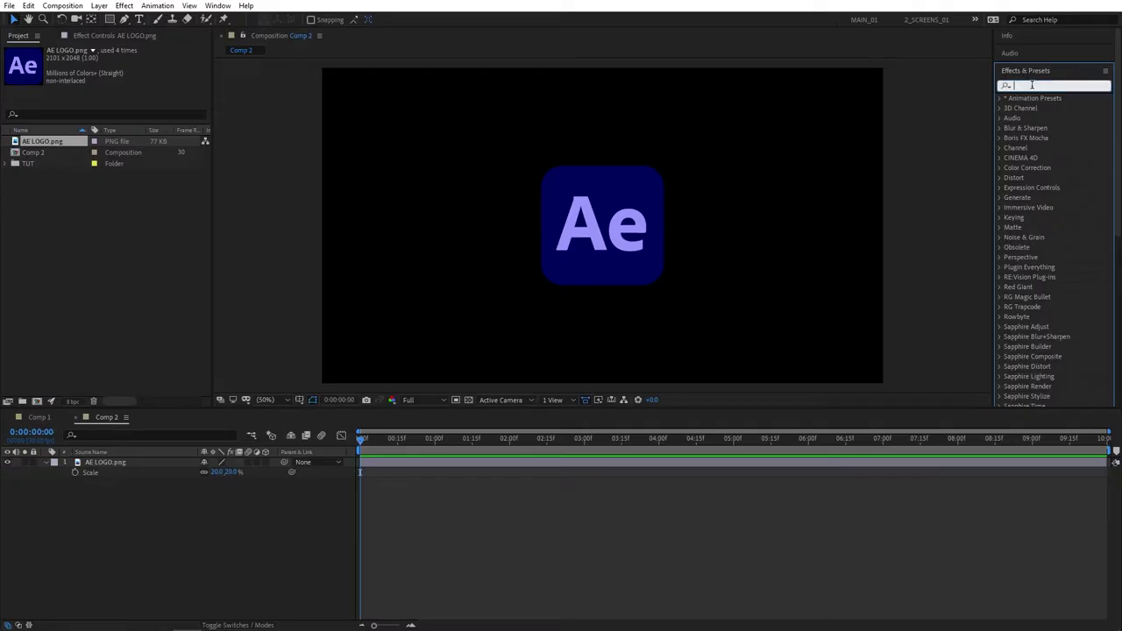
{"action": "left_click", "coordinate": [1021, 86]}
{"action": "type", "text": "fill"}
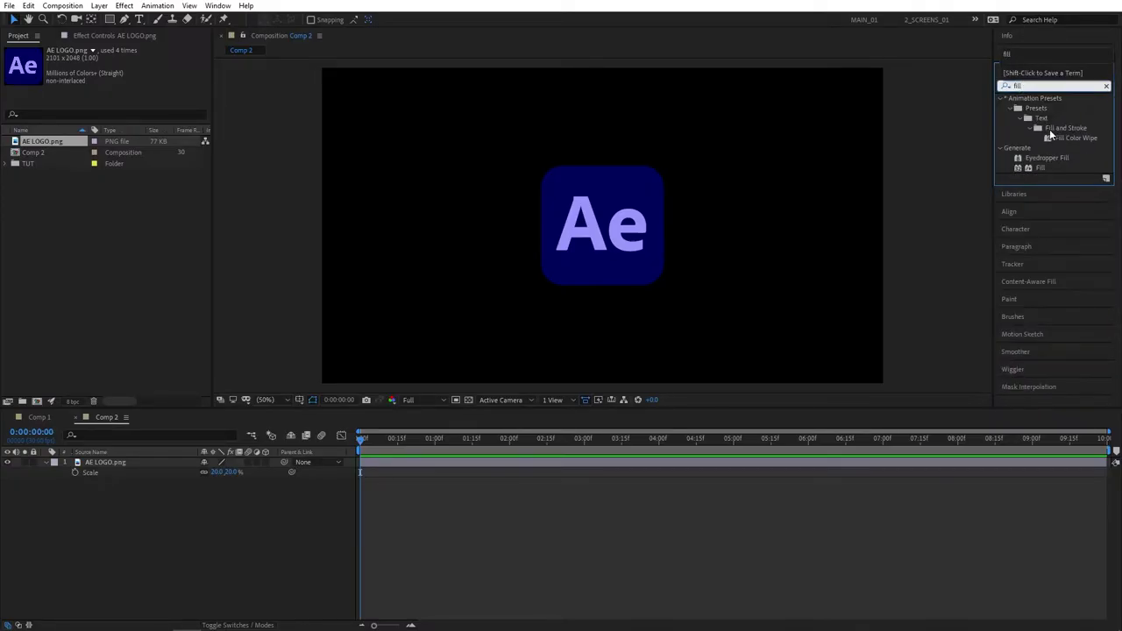
{"action": "left_click_drag", "start_coordinate": [1040, 167], "coordinate": [611, 226]}
{"action": "left_click", "coordinate": [121, 89]}
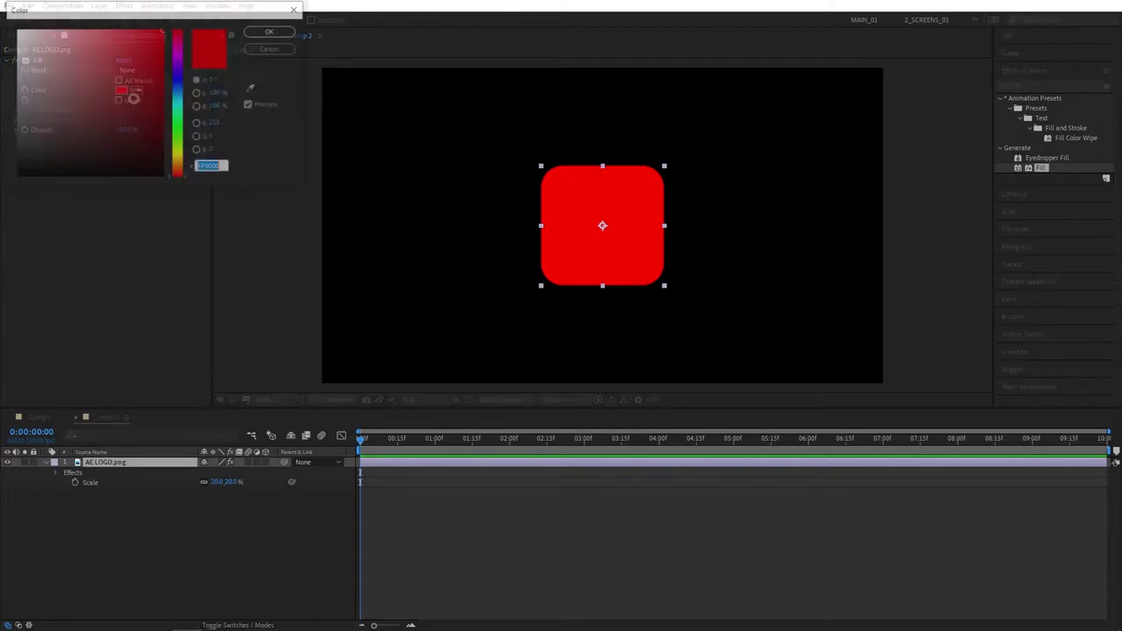
{"action": "left_click", "coordinate": [17, 29]}
{"action": "left_click", "coordinate": [271, 30]}
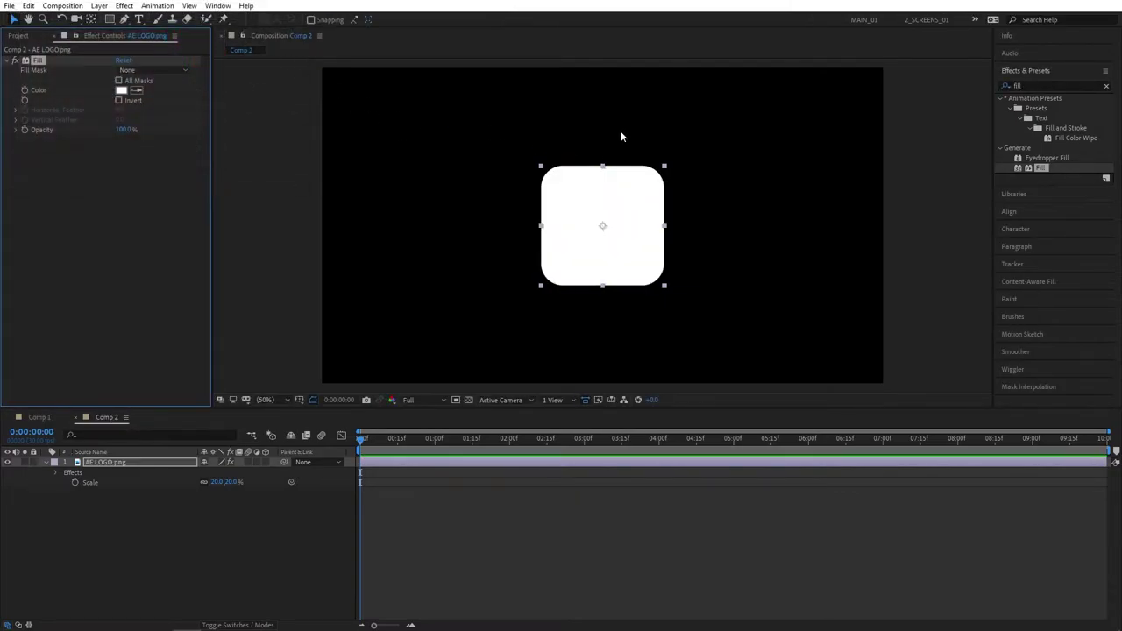
Apply the Minimax effect to the logo and set its Channel to Alpha and Color
{"action": "double_click", "coordinate": [1035, 82]}
{"action": "key", "text": "BackSpace"}
{"action": "type", "text": "mini"}
{"action": "left_click_drag", "start_coordinate": [1049, 108], "coordinate": [607, 235]}
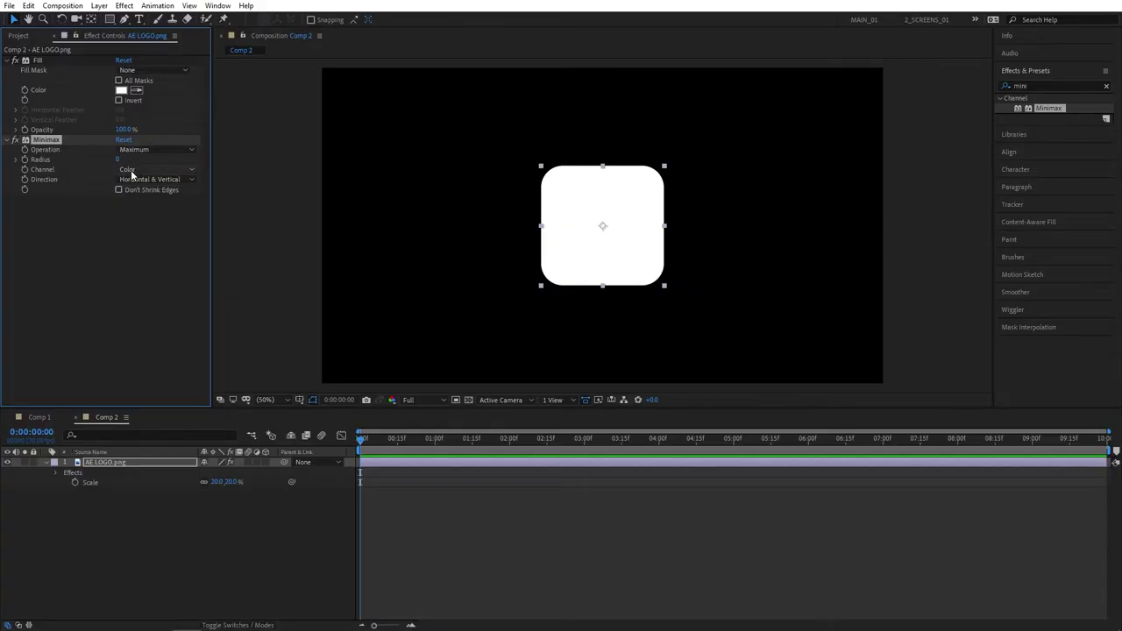
{"action": "left_click", "coordinate": [136, 170]}
{"action": "left_click", "coordinate": [149, 196]}
Apply the CC Composite effect to the logo, below Fill and Minimax
{"action": "left_click", "coordinate": [1036, 85]}
{"action": "type", "text": "cc"}
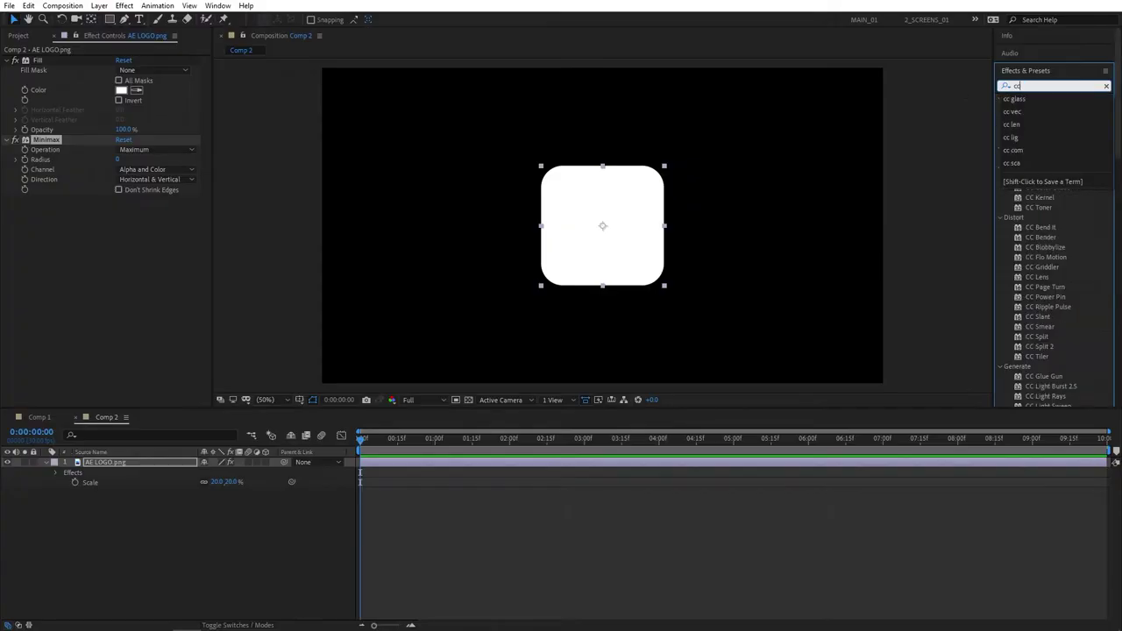
{"action": "type", "text": " co"}
{"action": "left_click_drag", "start_coordinate": [1045, 108], "coordinate": [635, 221]}
{"action": "left_click", "coordinate": [97, 234]}
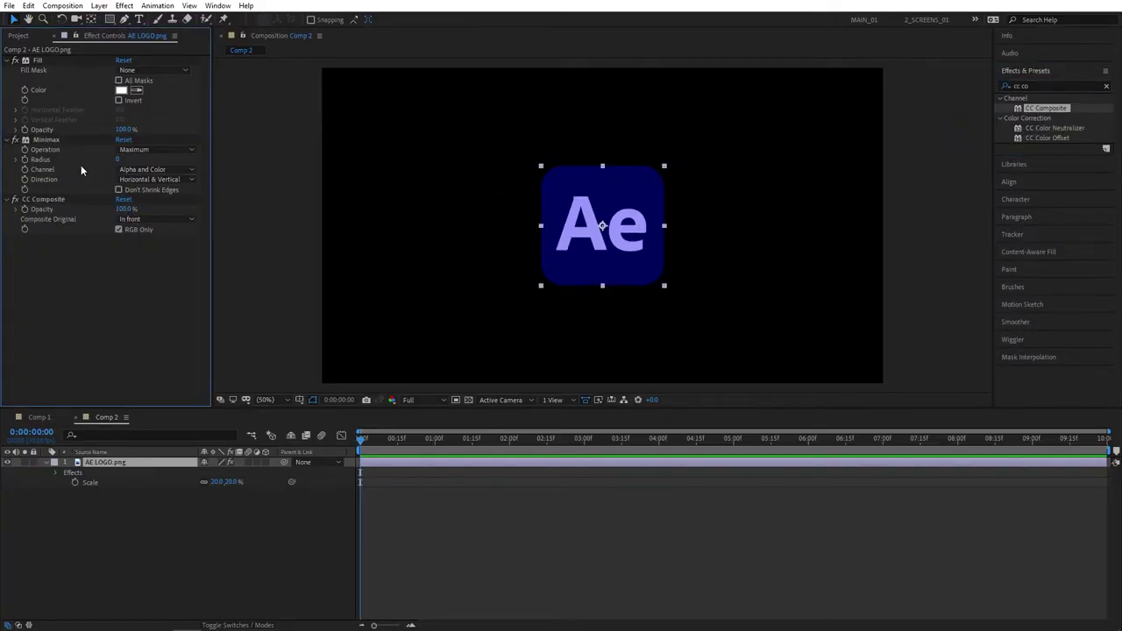
Try Minimax Radius values of 67 and 20 for the logo's outline
{"action": "left_click_drag", "start_coordinate": [118, 159], "coordinate": [152, 158]}
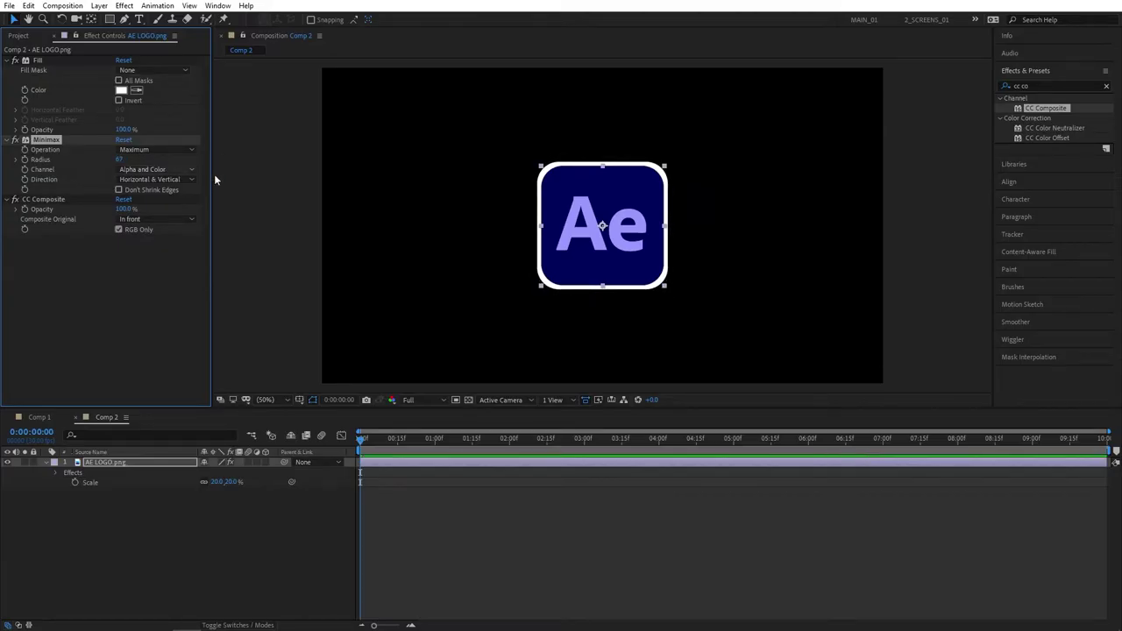
{"action": "scroll", "coordinate": [539, 210], "scroll_direction": "up", "scroll_amount": 2}
{"action": "scroll", "coordinate": [524, 207], "scroll_direction": "down", "scroll_amount": 1}
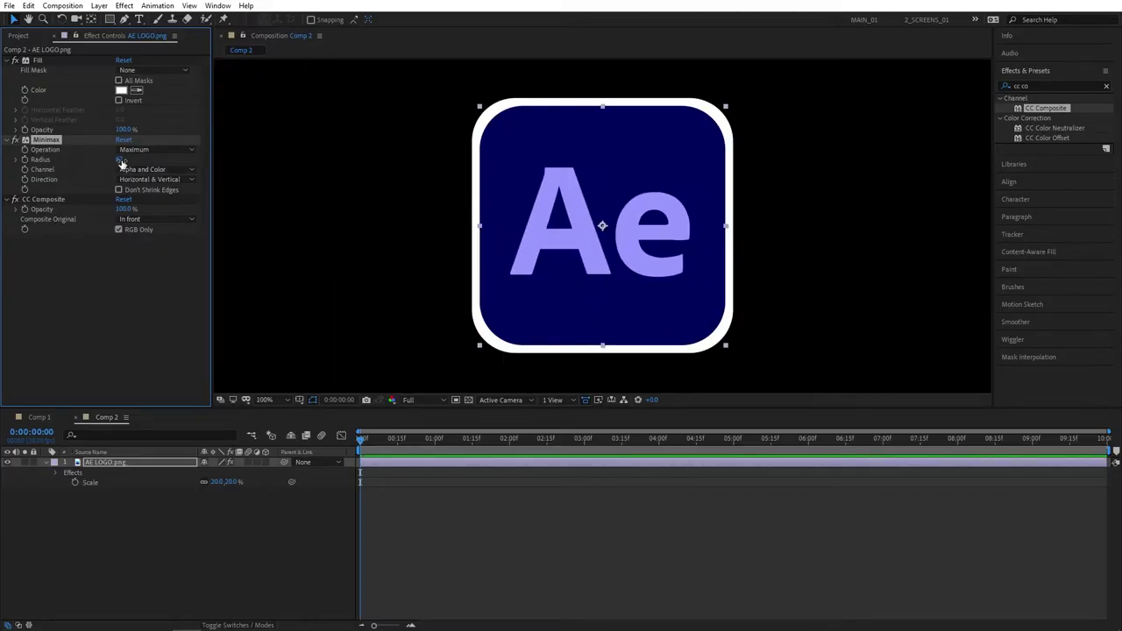
{"action": "left_click", "coordinate": [120, 160]}
{"action": "type", "text": "20"}
{"action": "left_click", "coordinate": [169, 301]}
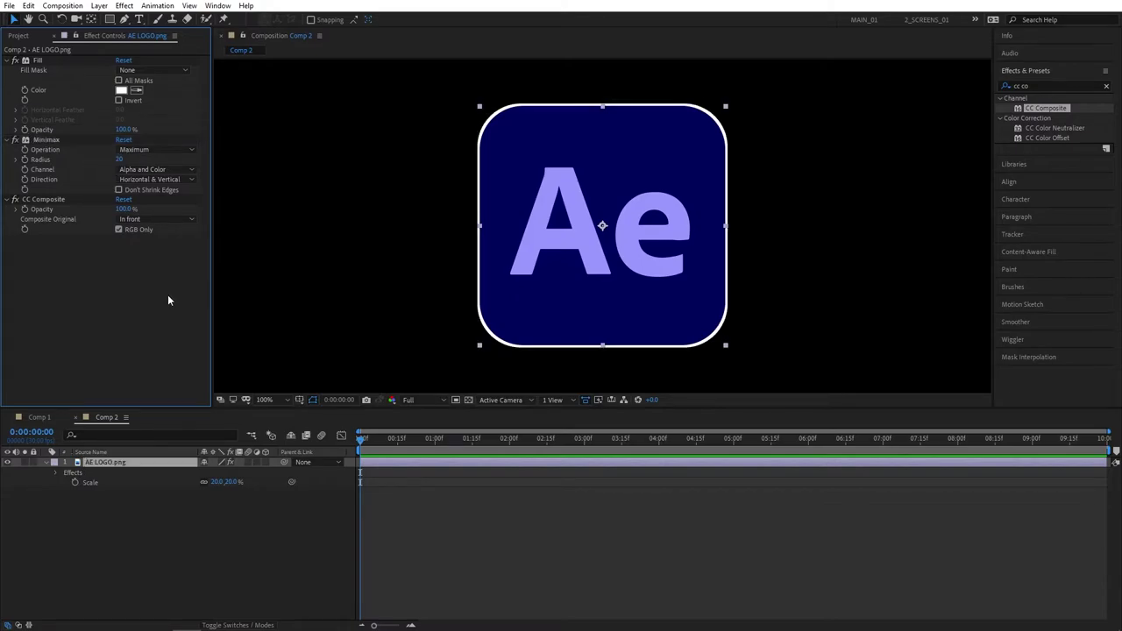
Set the Minimax Radius to 30 for the logo's outline
{"action": "left_click", "coordinate": [119, 160]}
{"action": "type", "text": "30"}
{"action": "key", "text": "Return"}
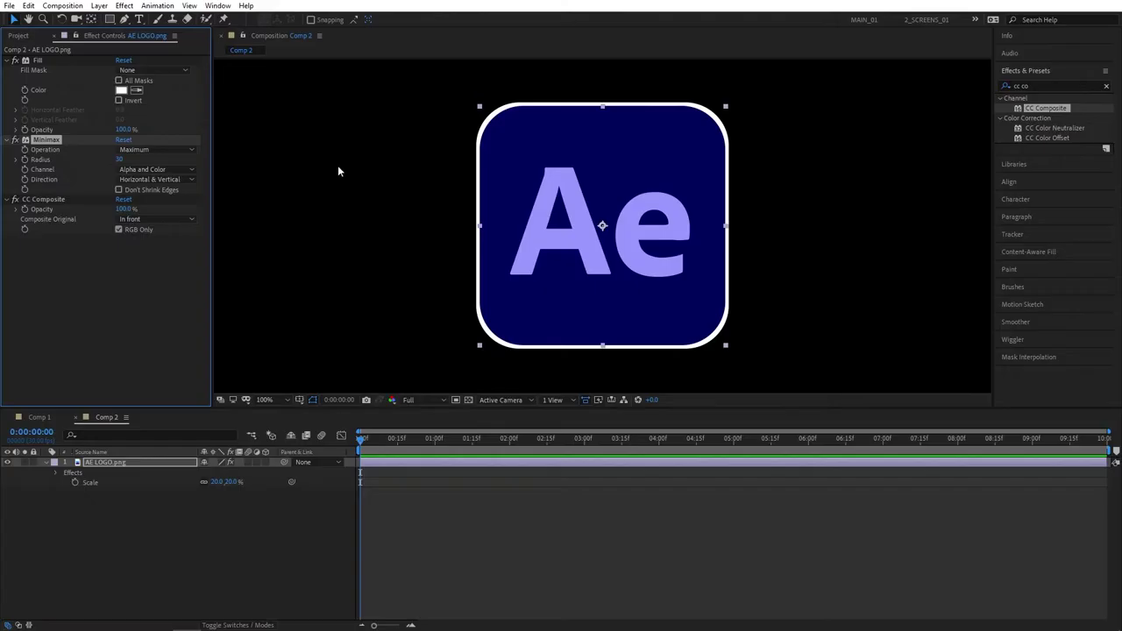
{"action": "key", "text": "comma"}
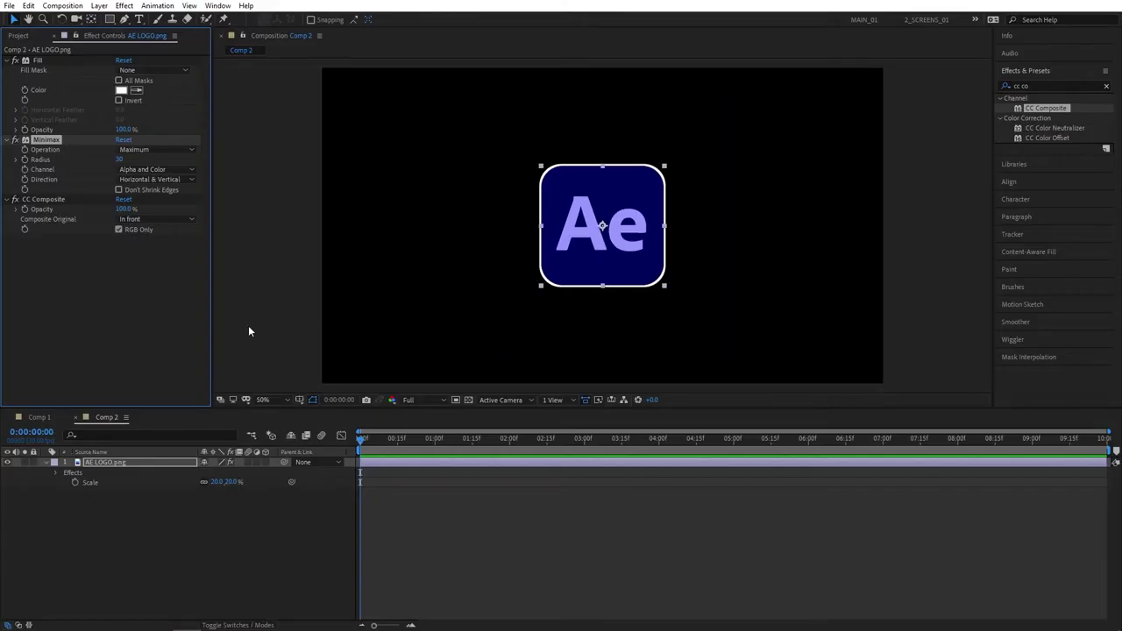
{"action": "left_click", "coordinate": [339, 473]}
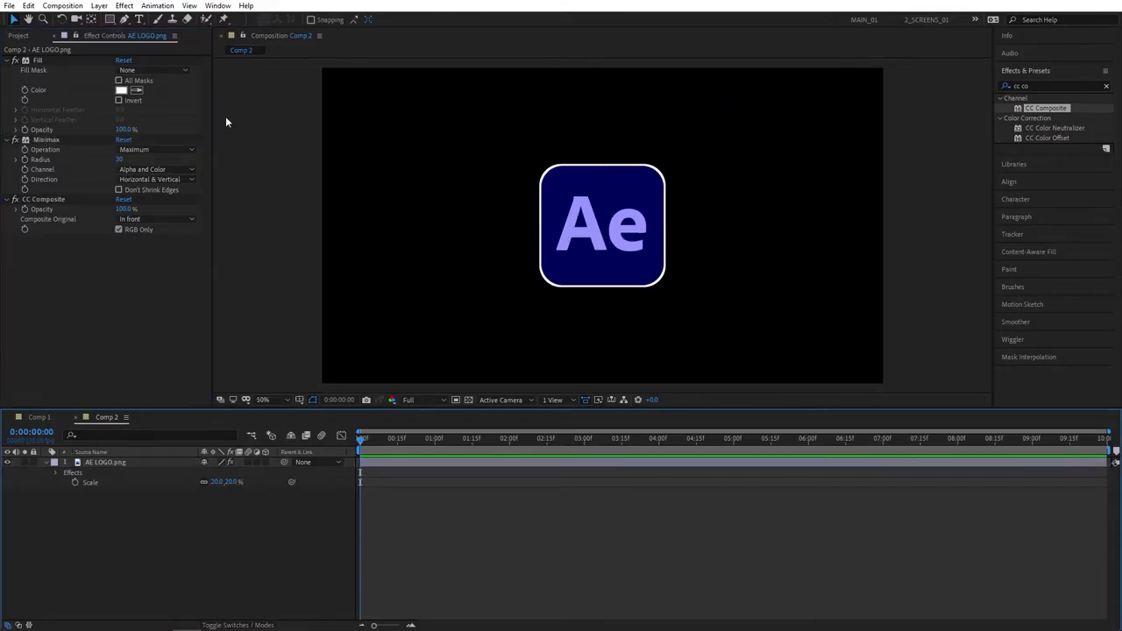
Try out the Fill effect's color selection for the outline and keep it white (FFFFFF)
{"action": "left_click", "coordinate": [121, 89]}
{"action": "mouse_move", "coordinate": [136, 75]}
{"action": "left_mouse_down"}
{"action": "mouse_move", "coordinate": [168, 35]}
{"action": "mouse_move", "coordinate": [153, 163]}
{"action": "mouse_move", "coordinate": [78, 79]}
{"action": "mouse_move", "coordinate": [167, 66]}
{"action": "mouse_move", "coordinate": [16, 29]}
{"action": "left_mouse_up"}
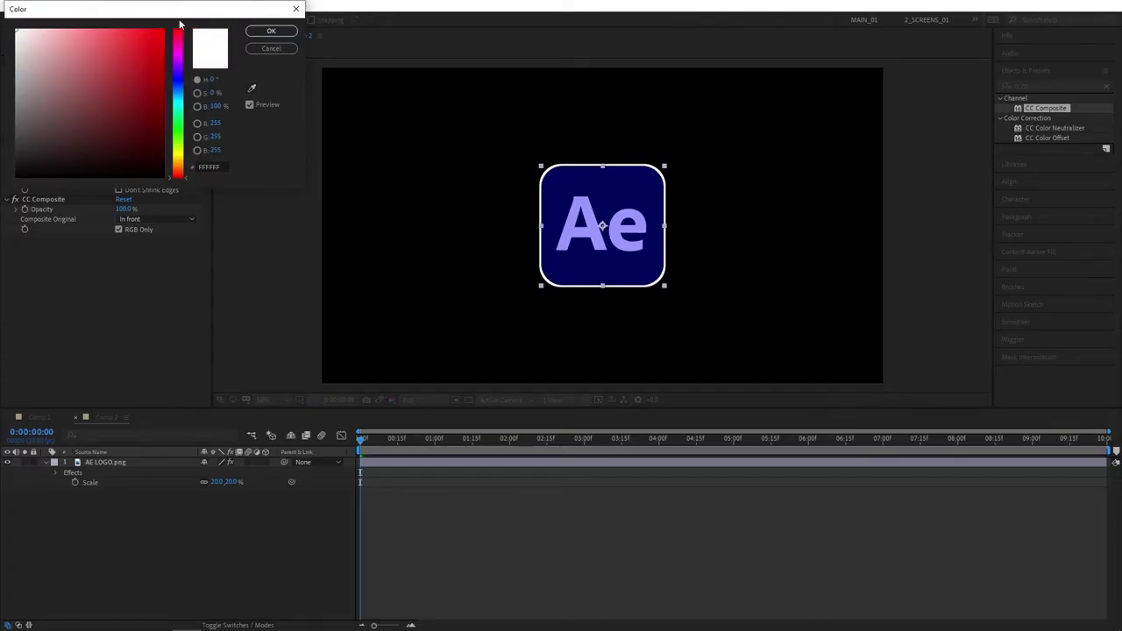
{"action": "left_click", "coordinate": [270, 30]}
Place a duplicate of the logo, stripped of all its effects, to the right of the original
{"action": "left_click", "coordinate": [103, 461]}
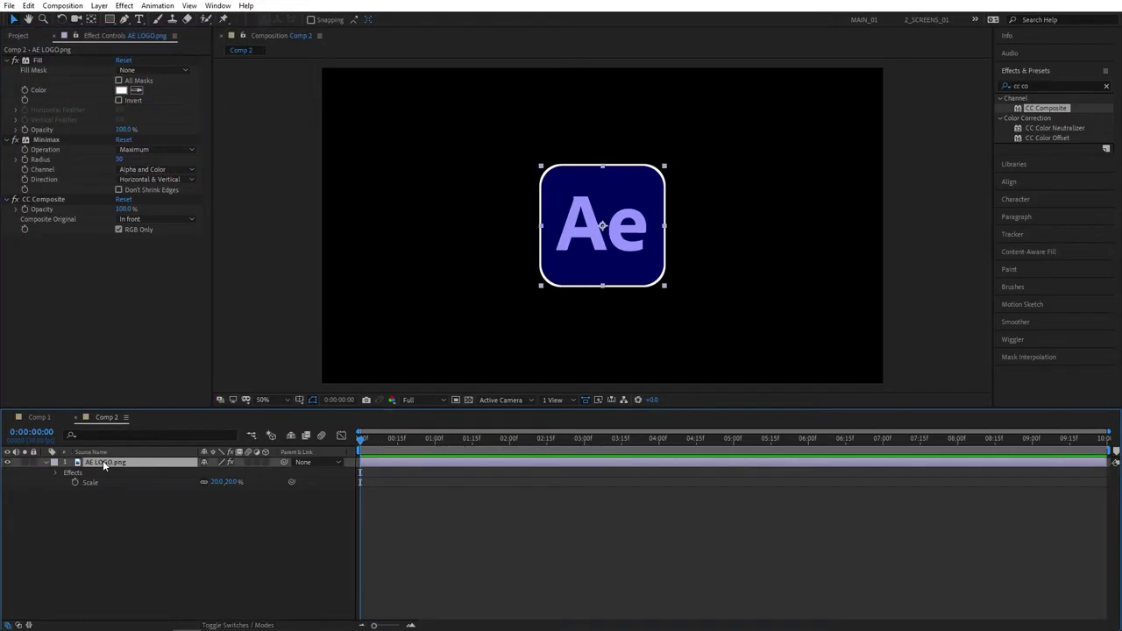
{"action": "key", "text": "ctrl+d"}
{"action": "left_click", "coordinate": [49, 198]}
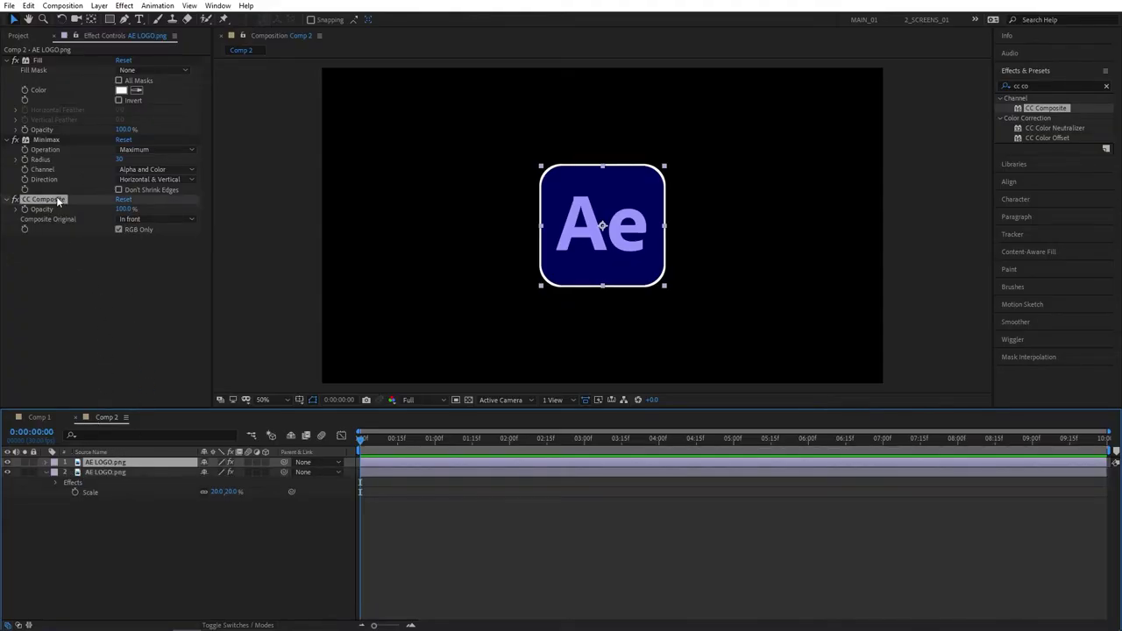
{"action": "left_click", "coordinate": [42, 59], "text": "shift"}
{"action": "key", "text": "Delete"}
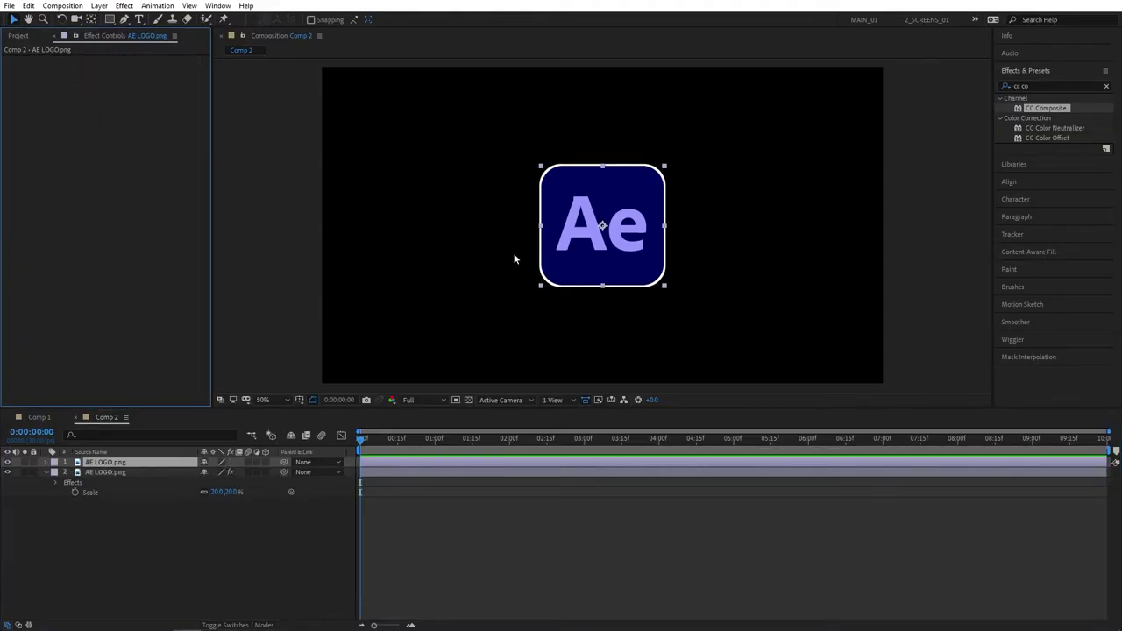
{"action": "left_click_drag", "start_coordinate": [602, 254], "coordinate": [659, 255]}
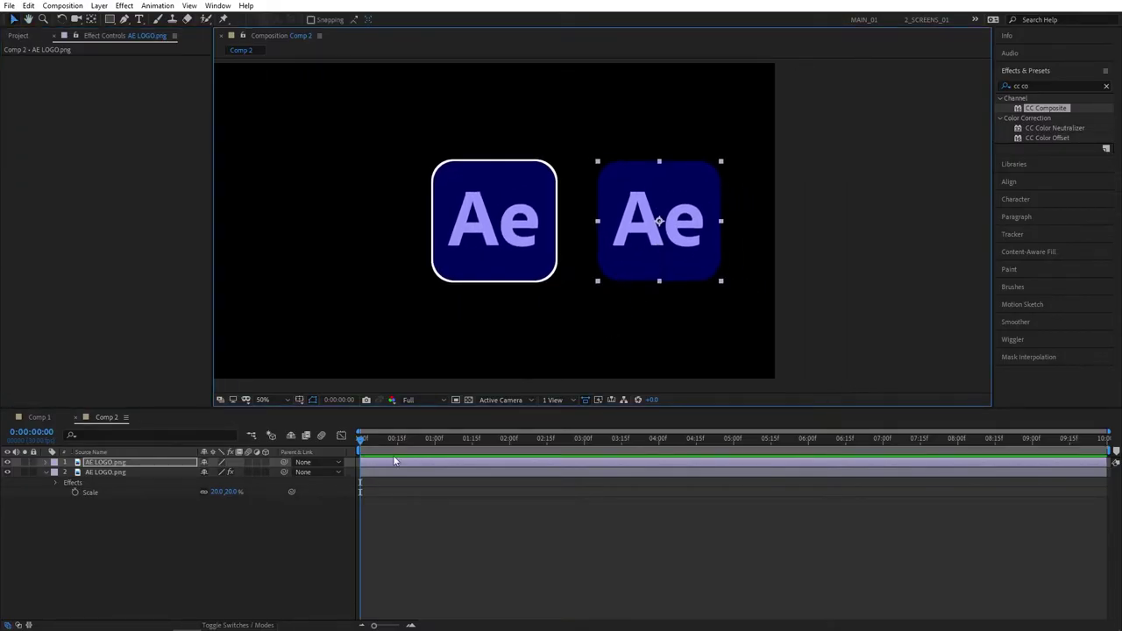
{"action": "left_click", "coordinate": [182, 577]}
Apply the Drop Shadow effect to the duplicate logo and set its Shadow Color to white
{"action": "left_click", "coordinate": [1043, 85]}
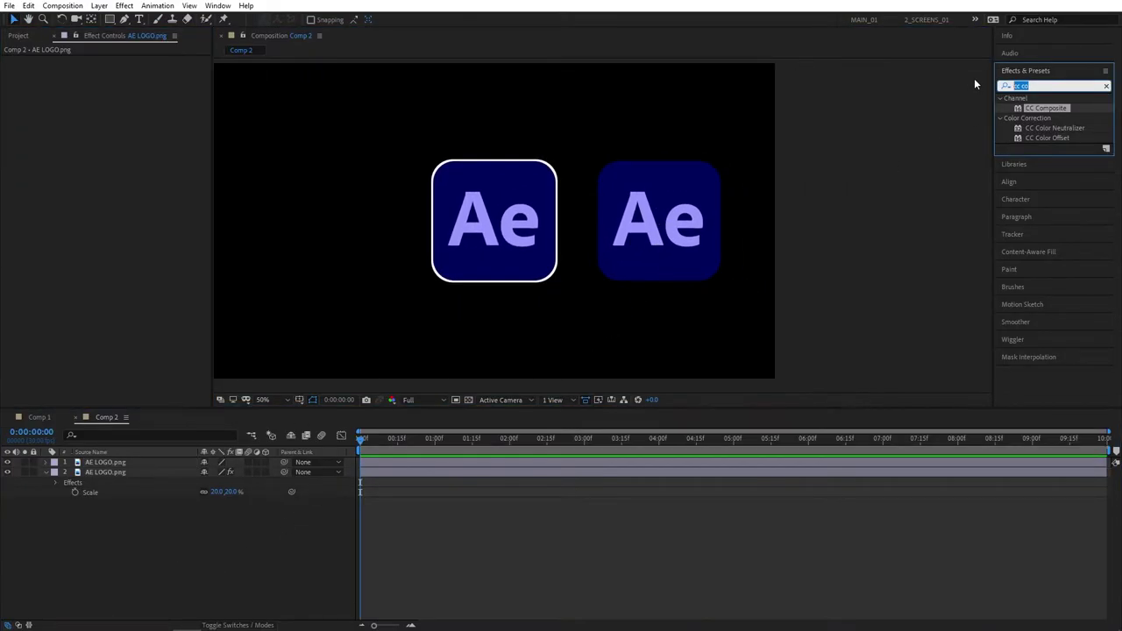
{"action": "type", "text": "drop sha"}
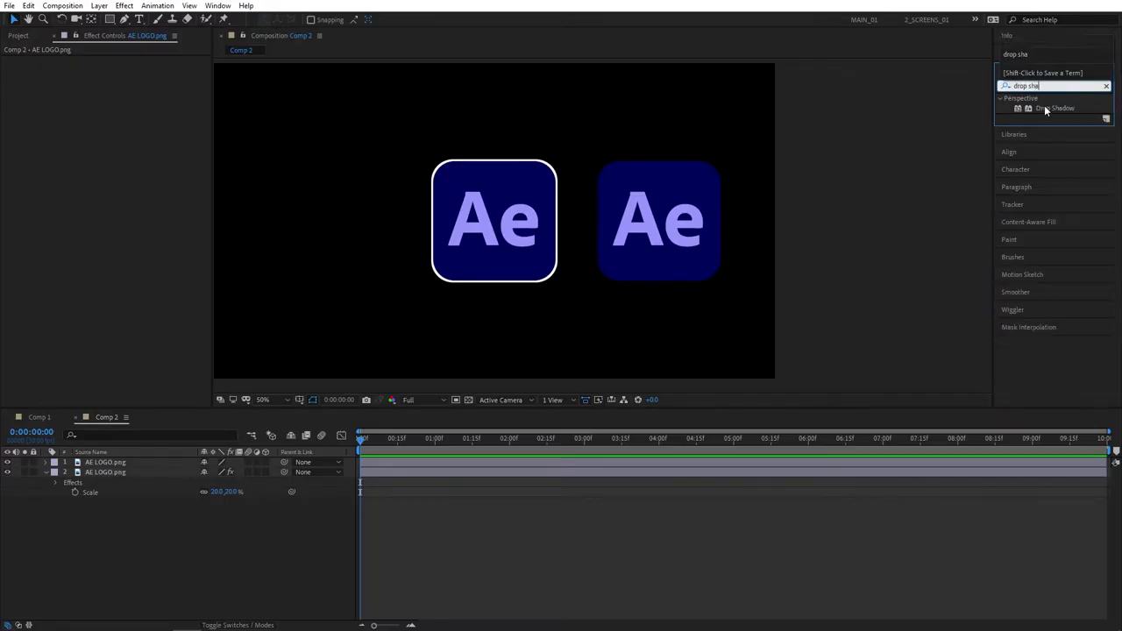
{"action": "left_click_drag", "start_coordinate": [1050, 106], "coordinate": [659, 223]}
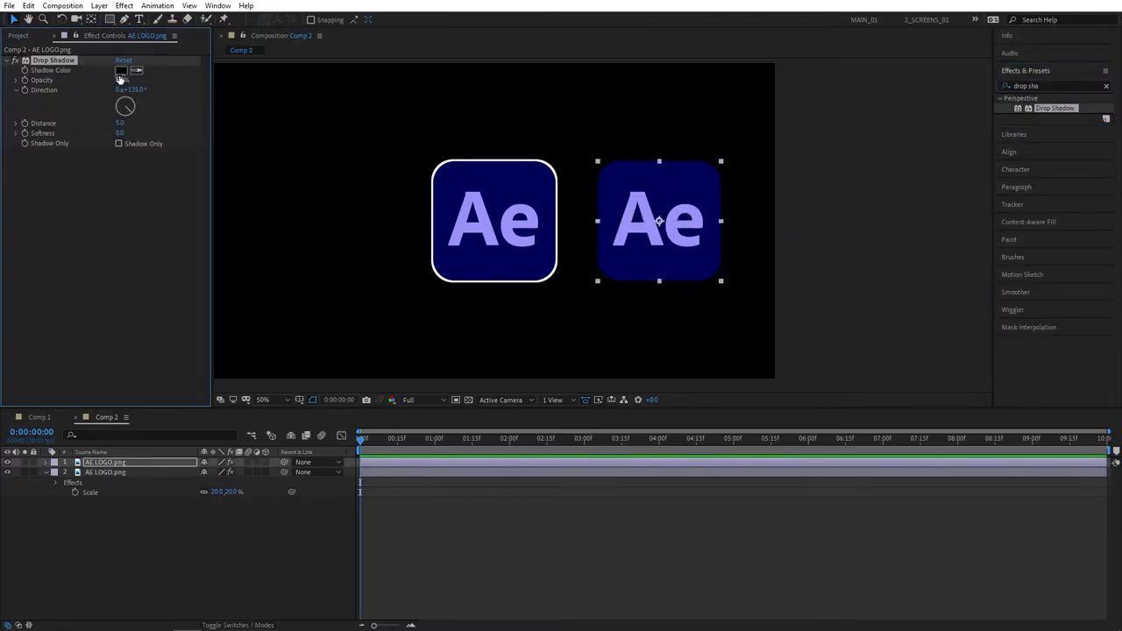
{"action": "left_click", "coordinate": [123, 79]}
{"action": "left_click_drag", "start_coordinate": [127, 80], "coordinate": [16, 30]}
{"action": "left_click", "coordinate": [271, 31]}
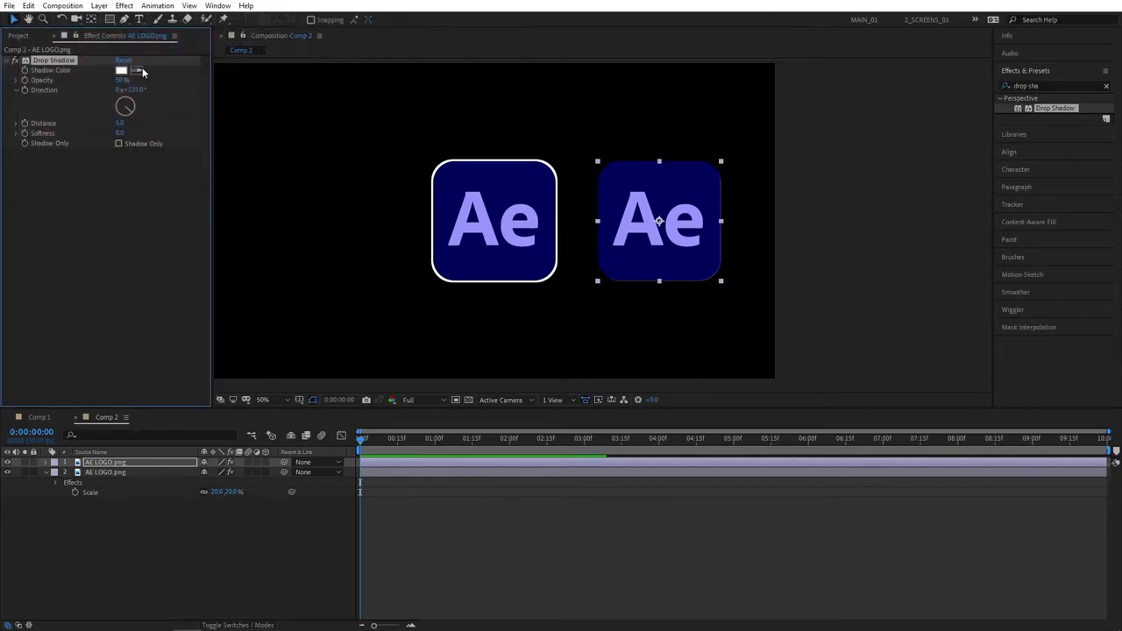
Set the duplicate logo's Drop Shadow Opacity to 100%, Distance to 0 and Softness to 150
{"action": "left_click", "coordinate": [120, 123]}
{"action": "type", "text": "0"}
{"action": "left_click", "coordinate": [119, 188]}
{"action": "left_click", "coordinate": [121, 133]}
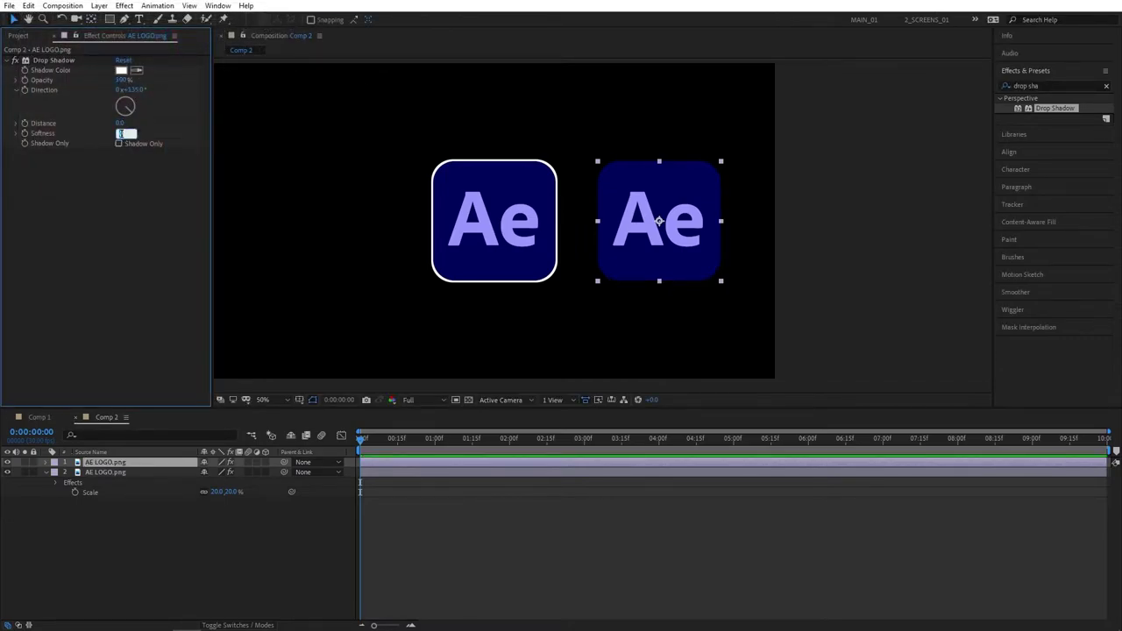
{"action": "type", "text": "150"}
{"action": "key", "text": "Return"}
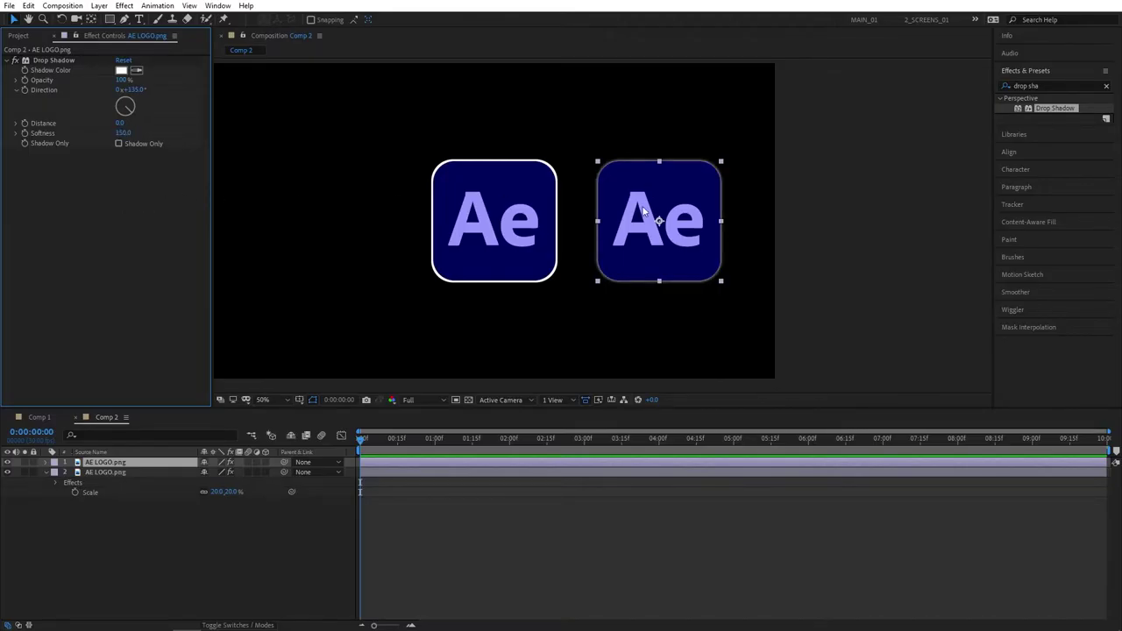
Apply the Simple Choker effect to the duplicate logo and set its Choke Matte to -10
{"action": "triple_click", "coordinate": [1051, 86]}
{"action": "type", "text": "simpl"}
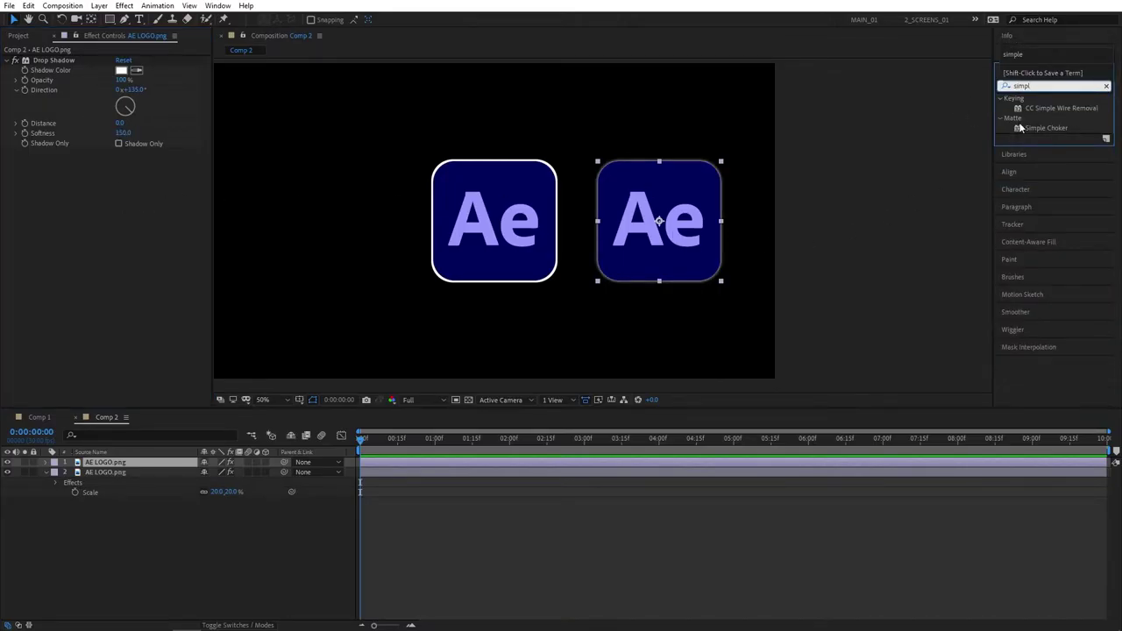
{"action": "left_click_drag", "start_coordinate": [1045, 128], "coordinate": [659, 222]}
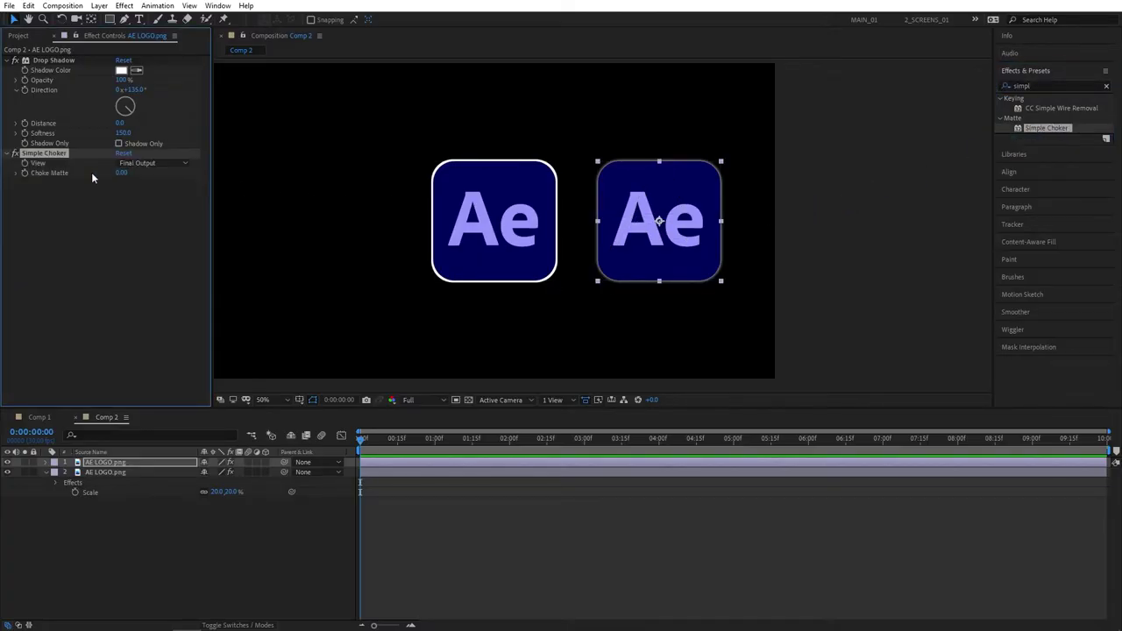
{"action": "left_click", "coordinate": [119, 174]}
{"action": "type", "text": "-10"}
{"action": "key", "text": "Return"}
{"action": "left_click", "coordinate": [122, 204]}
{"action": "key", "text": "period"}
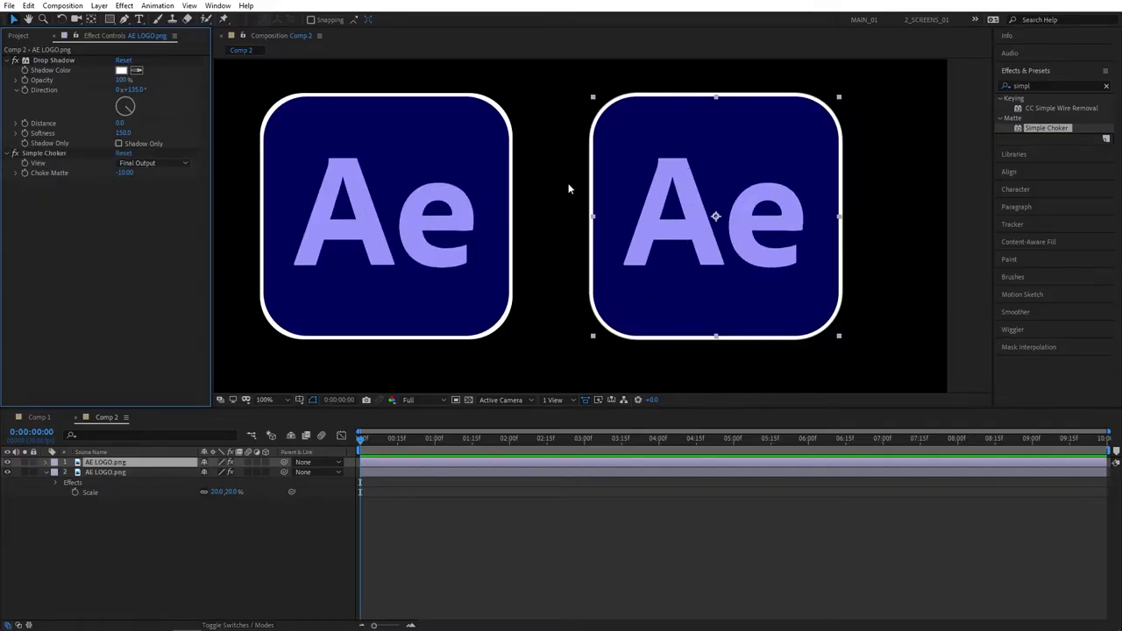
{"action": "left_click_drag", "start_coordinate": [598, 155], "coordinate": [558, 162]}
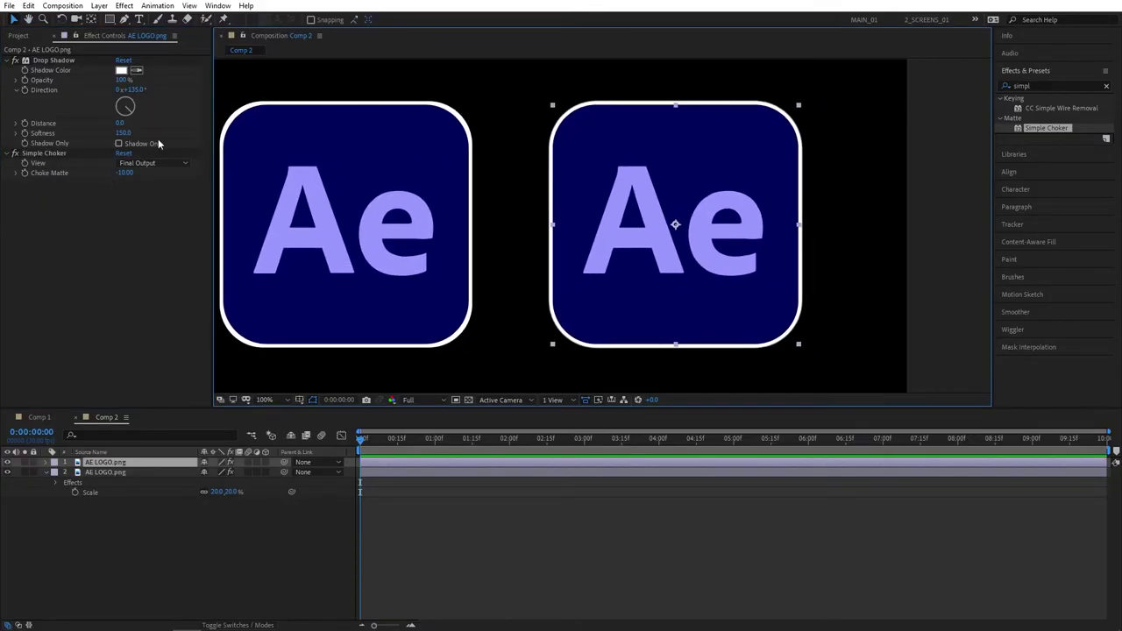
Try a different Drop Shadow Softness on the duplicate logo, and undo the change
{"action": "left_click_drag", "start_coordinate": [127, 134], "coordinate": [281, 136]}
{"action": "key", "text": "ctrl+z"}
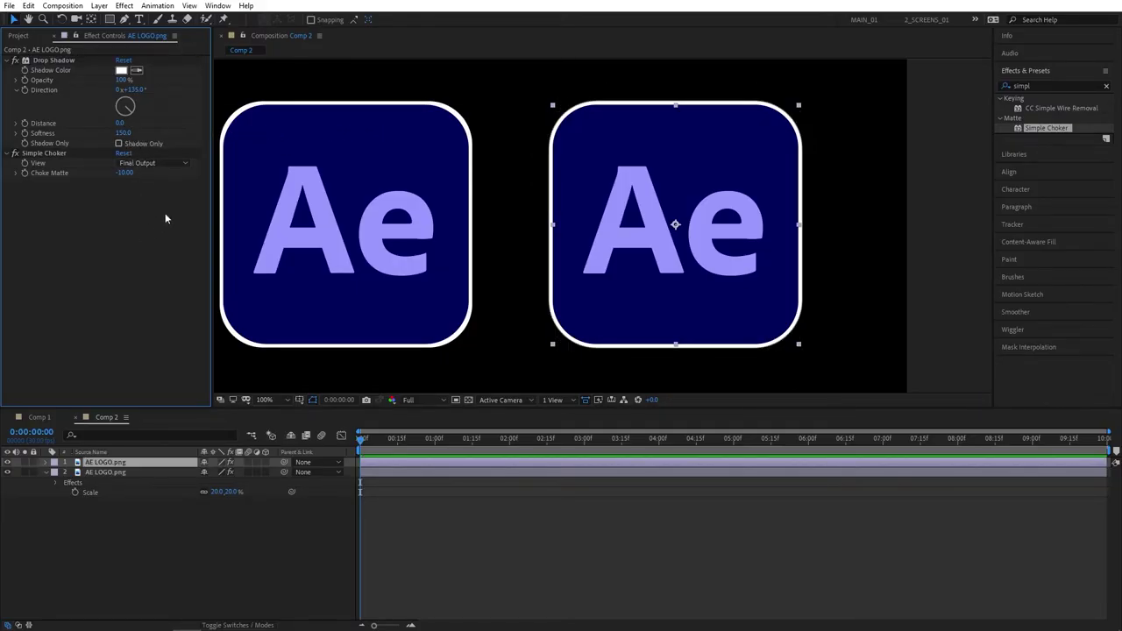
{"action": "scroll", "coordinate": [566, 176], "scroll_direction": "down", "scroll_amount": 2}
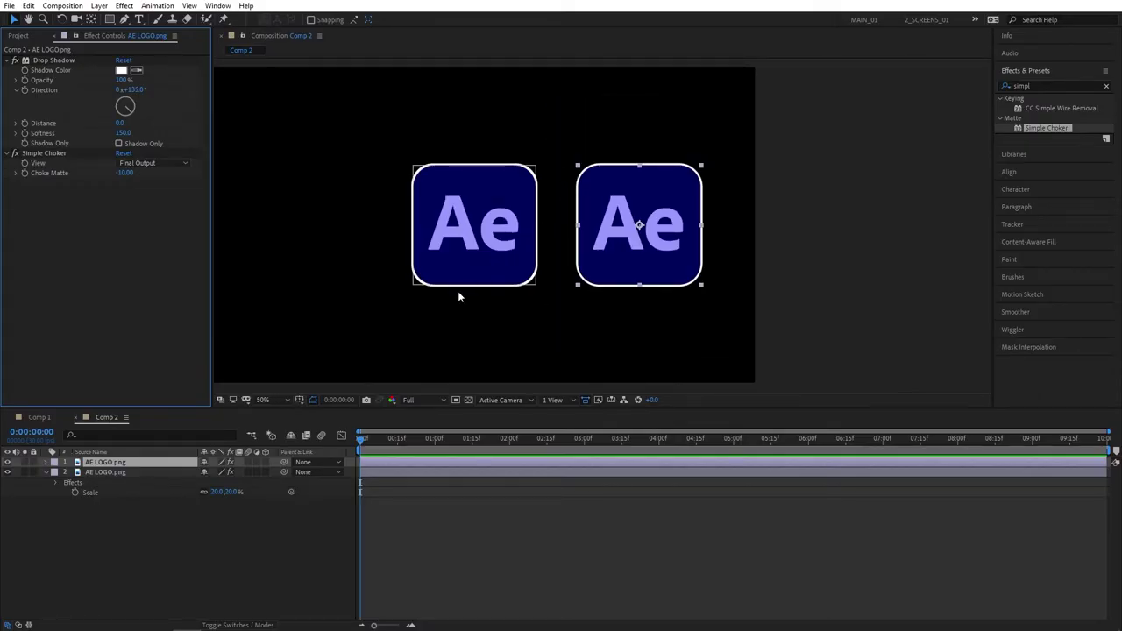
Add the Me composition from the TUT folder to Comp 2 as the topmost layer and solo it
{"action": "key", "text": "shift+/"}
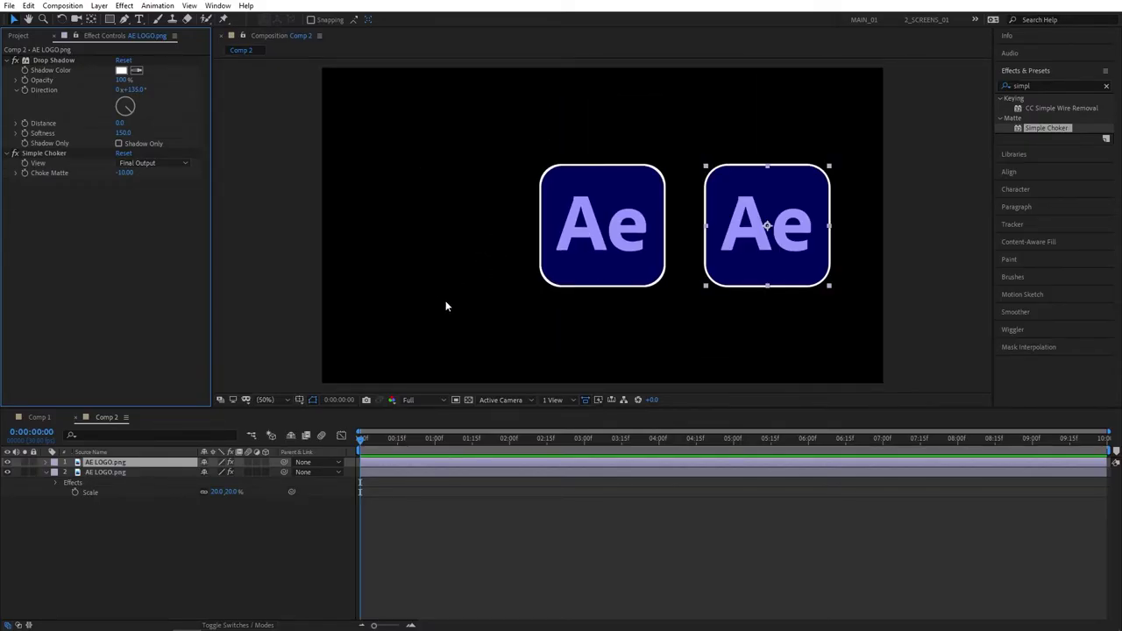
{"action": "left_click", "coordinate": [18, 37]}
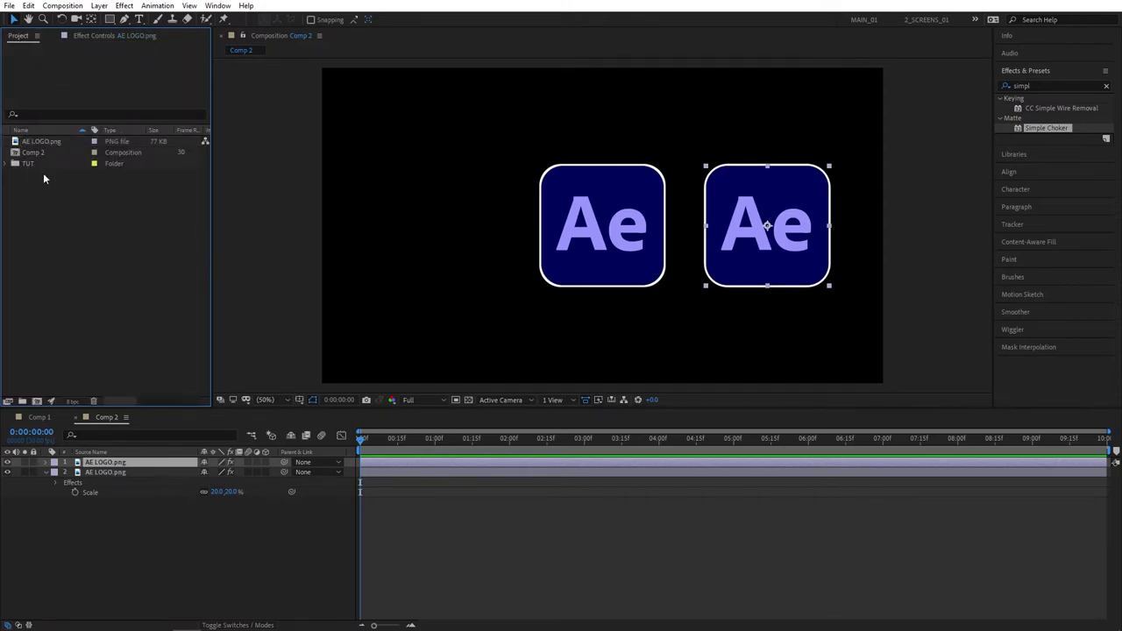
{"action": "left_click", "coordinate": [9, 164]}
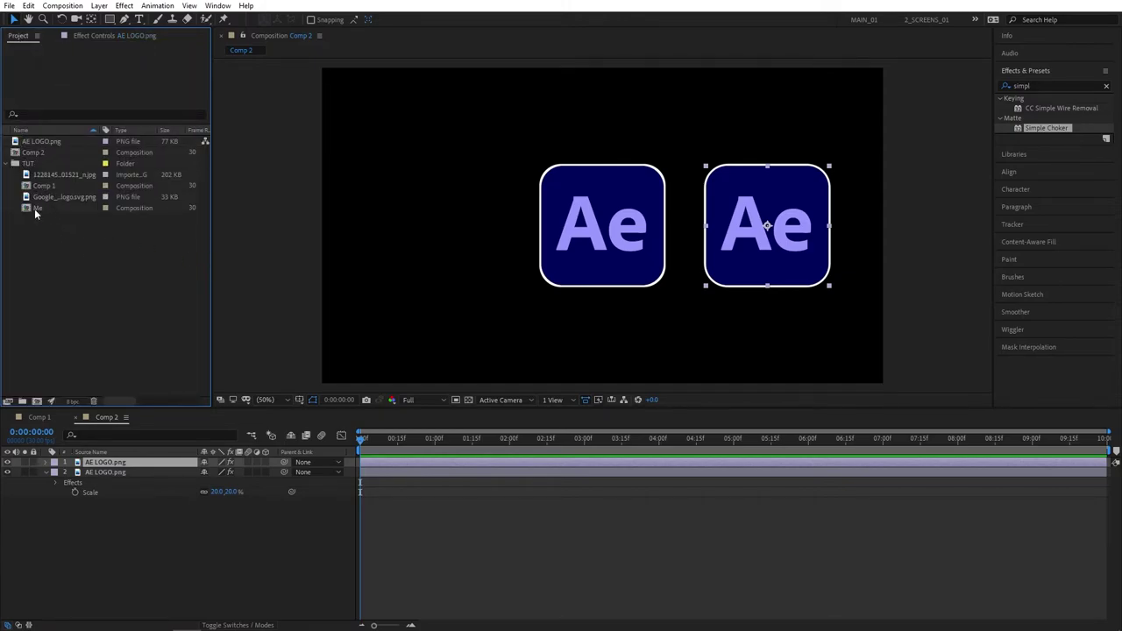
{"action": "left_click_drag", "start_coordinate": [34, 209], "coordinate": [84, 517]}
{"action": "left_click", "coordinate": [24, 462]}
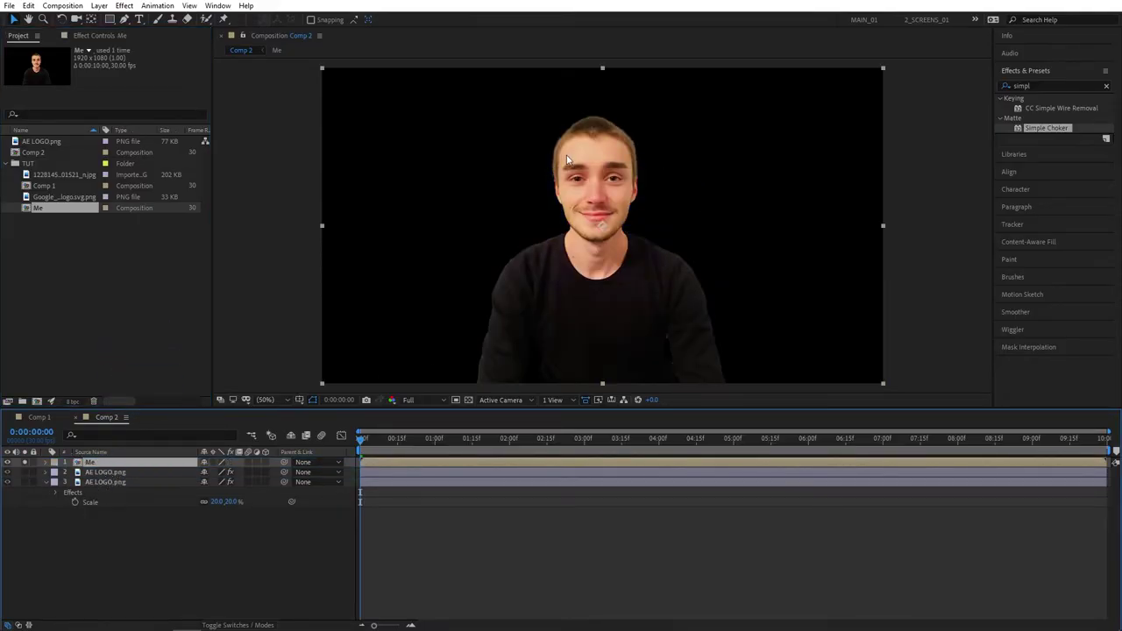
{"action": "scroll", "coordinate": [627, 255], "scroll_direction": "up", "scroll_amount": 2}
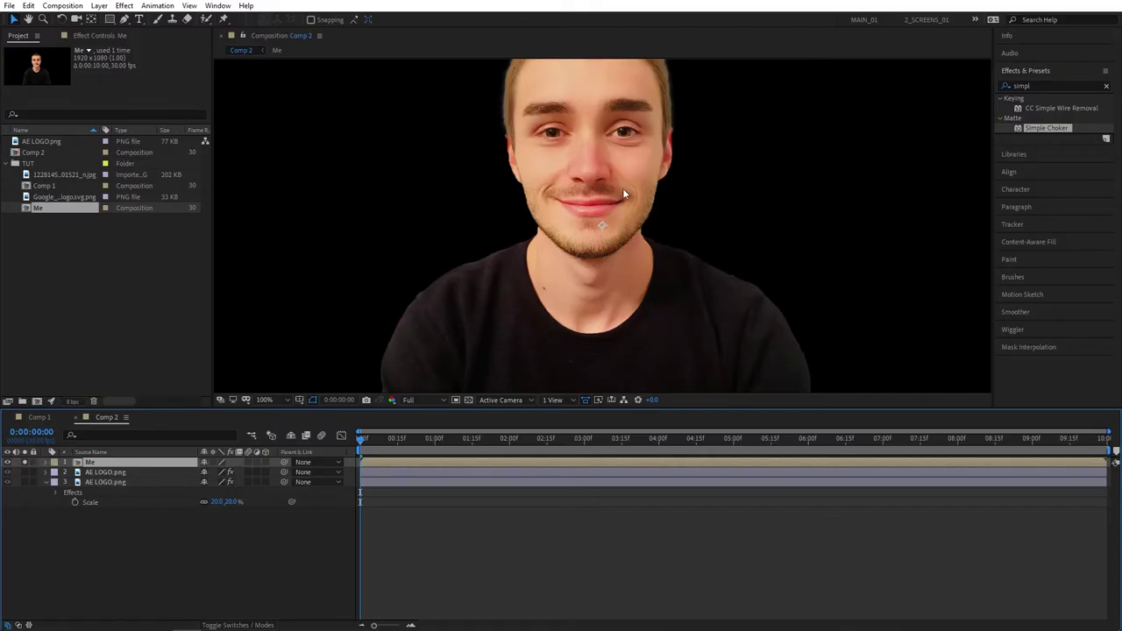
{"action": "scroll", "coordinate": [591, 213], "scroll_direction": "down", "scroll_amount": 2}
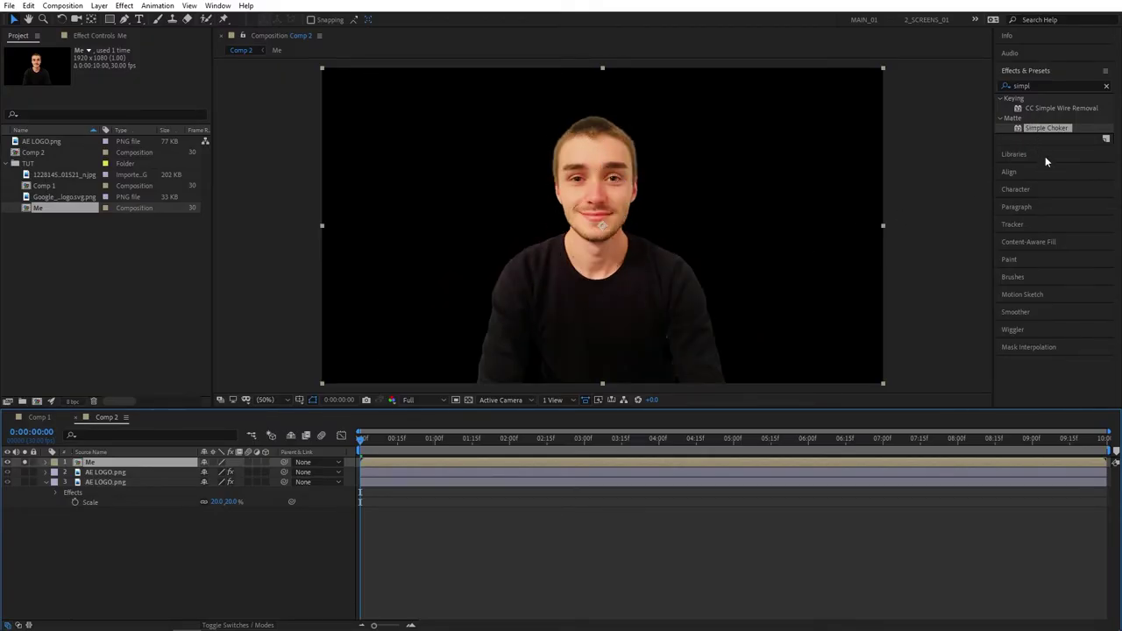
Apply the Drop Shadow effect to the Me layer and set its Shadow Color to white
{"action": "left_click", "coordinate": [1039, 85]}
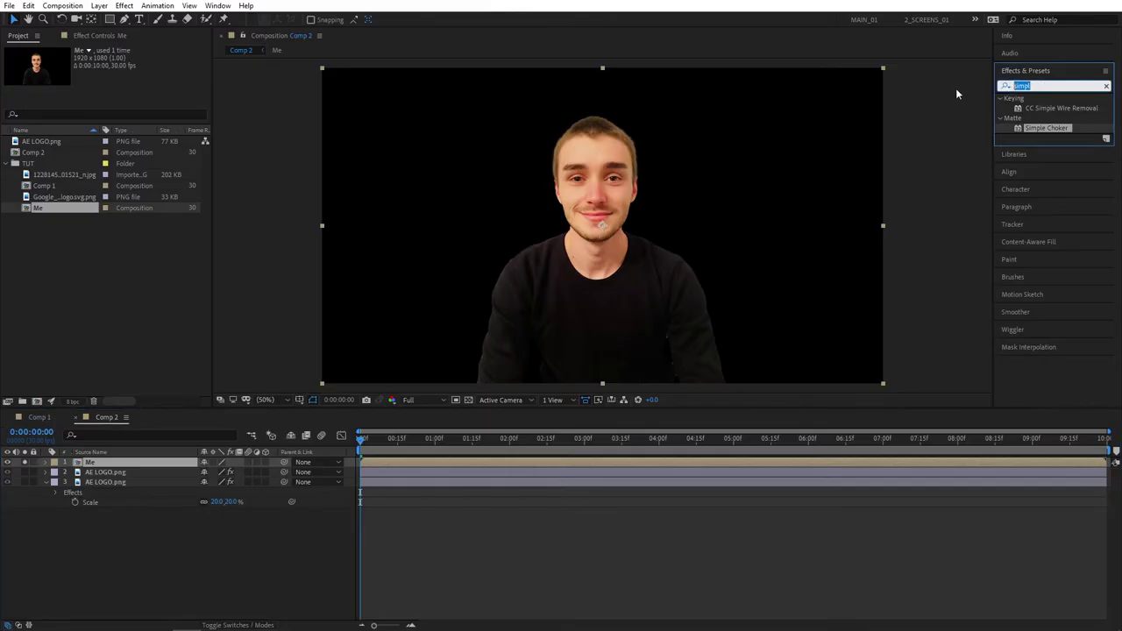
{"action": "type", "text": "drop"}
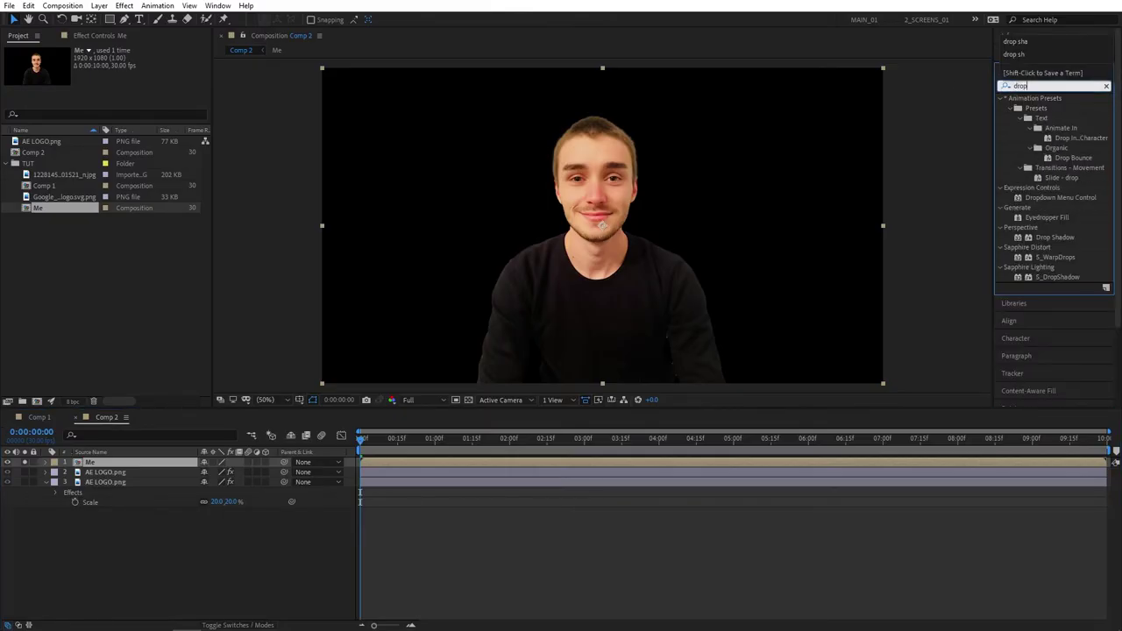
{"action": "left_click_drag", "start_coordinate": [1056, 239], "coordinate": [615, 301]}
{"action": "left_click", "coordinate": [122, 72]}
{"action": "left_click_drag", "start_coordinate": [35, 37], "coordinate": [5, 13]}
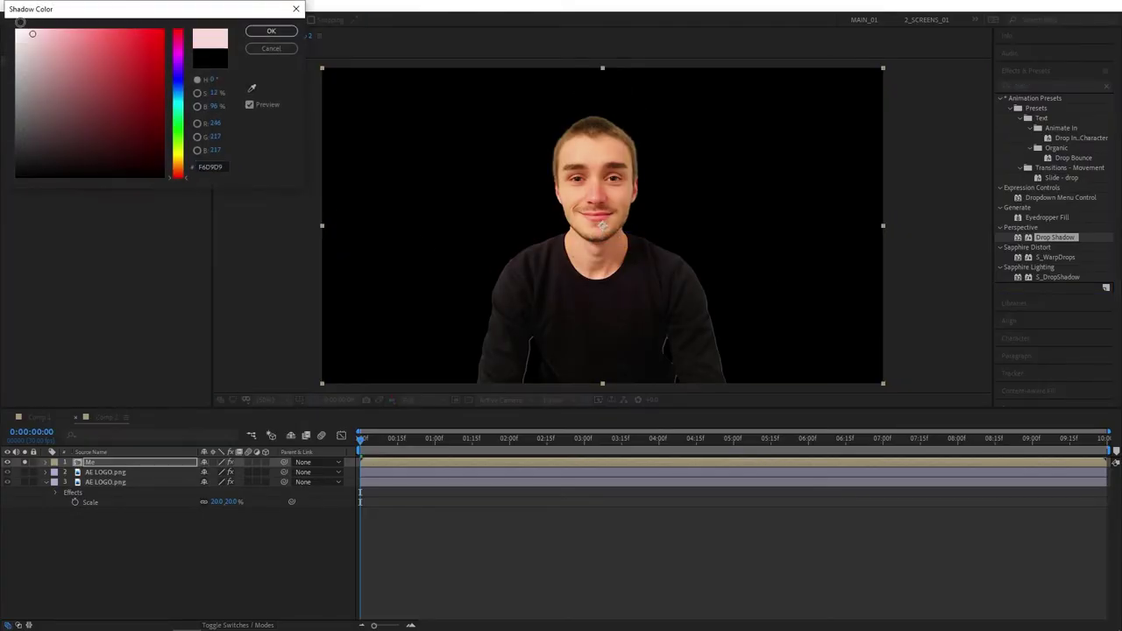
{"action": "left_click", "coordinate": [271, 32]}
Set the Me layer's Drop Shadow Opacity to 100%, Distance to 0 and Softness to 184
{"action": "left_click_drag", "start_coordinate": [119, 80], "coordinate": [416, 68]}
{"action": "left_click", "coordinate": [120, 123]}
{"action": "type", "text": "0"}
{"action": "left_click", "coordinate": [126, 192]}
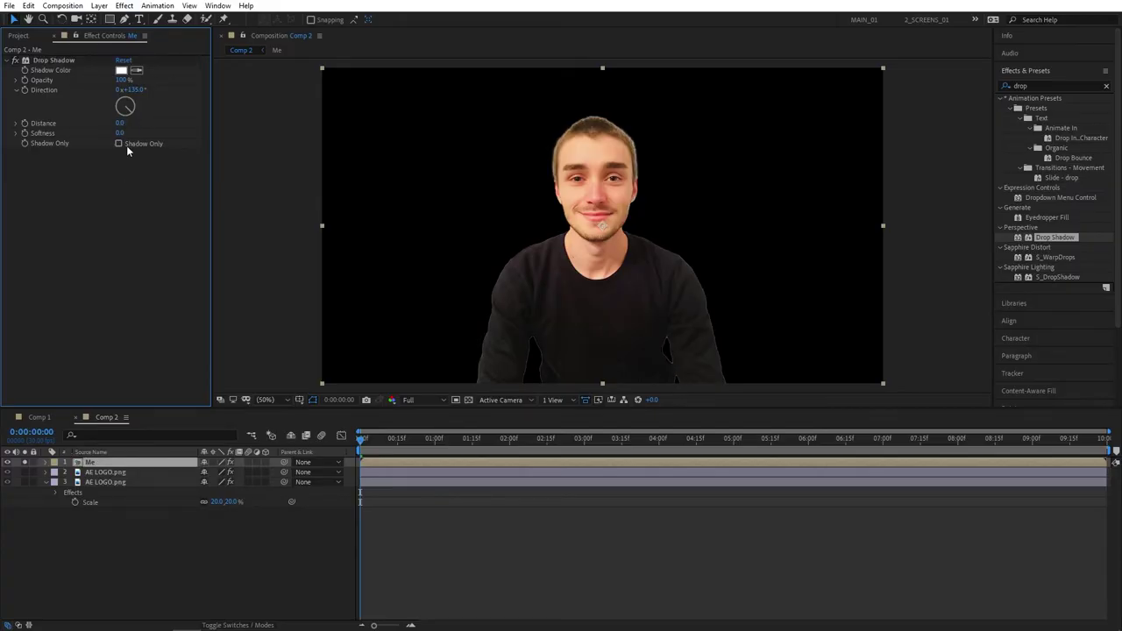
{"action": "left_click_drag", "start_coordinate": [121, 132], "coordinate": [241, 143]}
Apply the Simple Choker effect to the Me layer and set its Choke Matte to -10
{"action": "left_click", "coordinate": [1030, 86]}
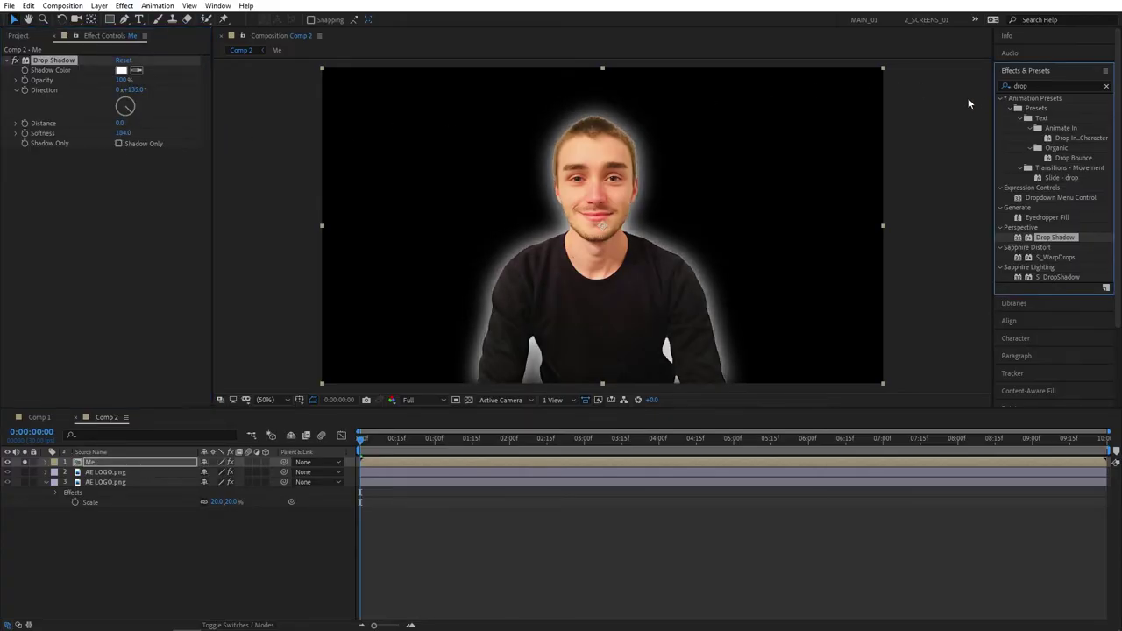
{"action": "left_click_drag", "start_coordinate": [1040, 85], "coordinate": [957, 92]}
{"action": "type", "text": "simpl"}
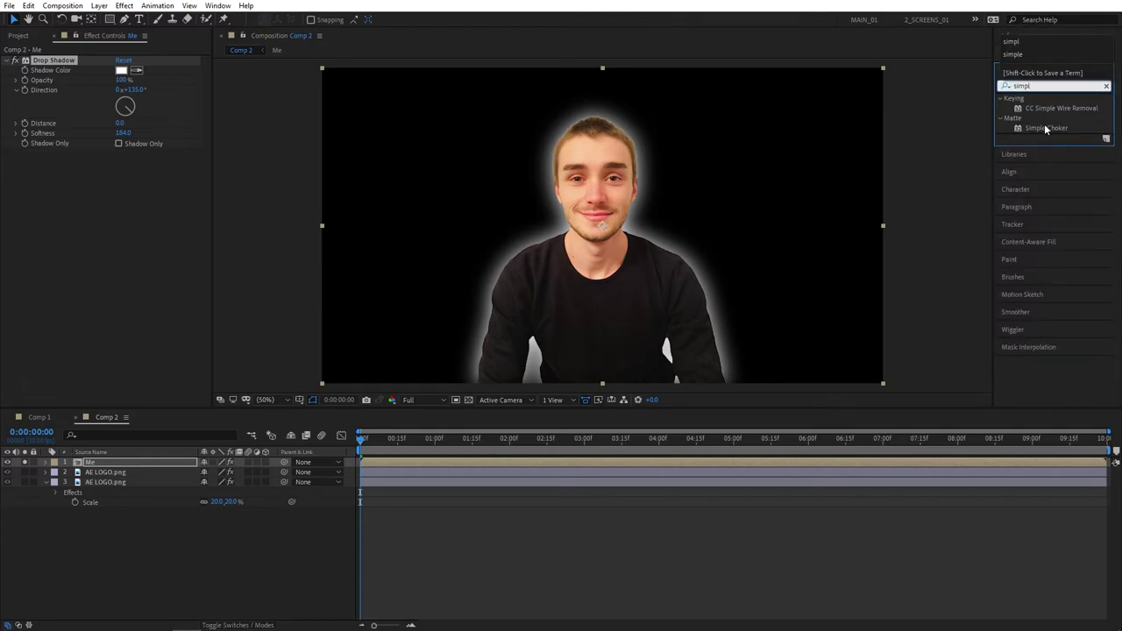
{"action": "left_click_drag", "start_coordinate": [1045, 129], "coordinate": [602, 245]}
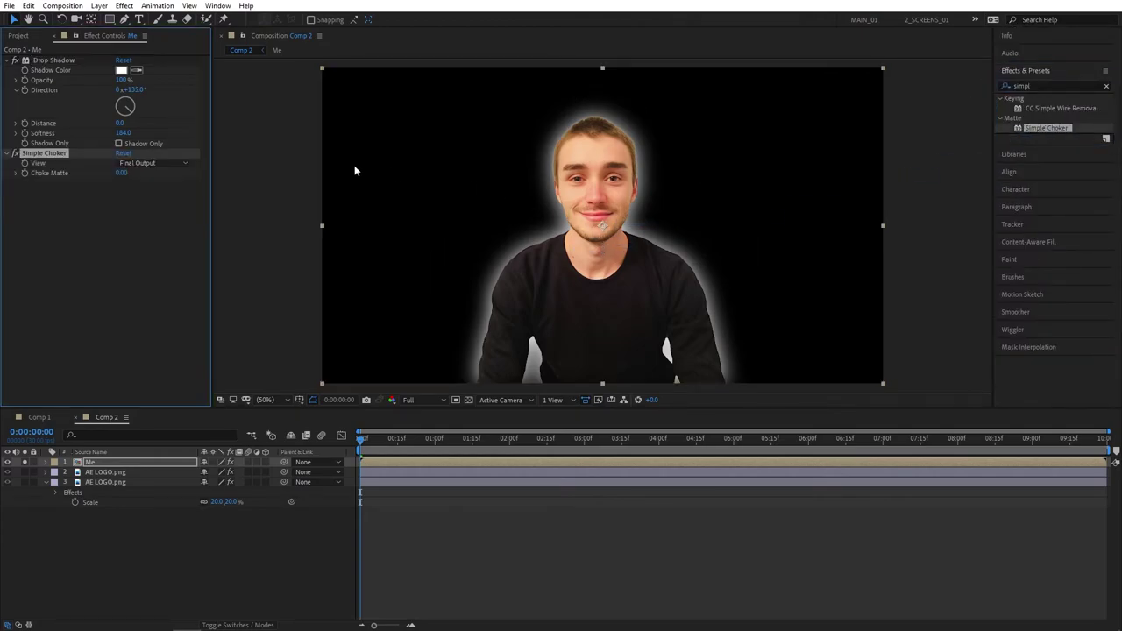
{"action": "left_click", "coordinate": [123, 172]}
{"action": "type", "text": "-10"}
{"action": "key", "text": "Return"}
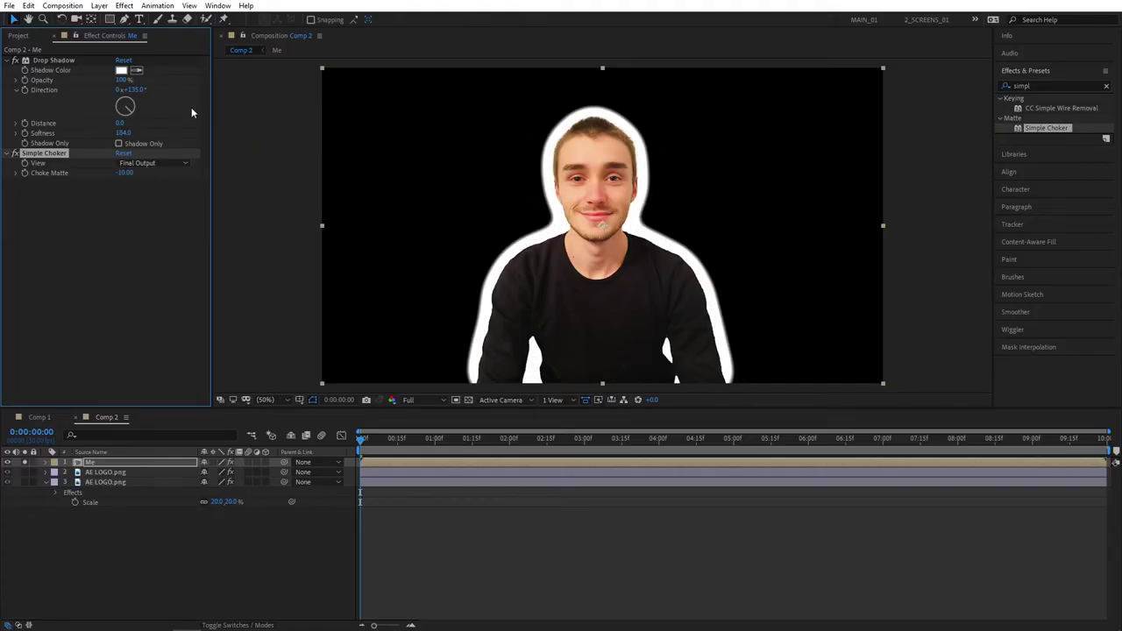
Set the Me layer's Drop Shadow Softness to 40 and inspect the outline around the head
{"action": "left_click_drag", "start_coordinate": [122, 132], "coordinate": [45, 143]}
{"action": "left_click", "coordinate": [121, 132]}
{"action": "type", "text": "40"}
{"action": "key", "text": "Return"}
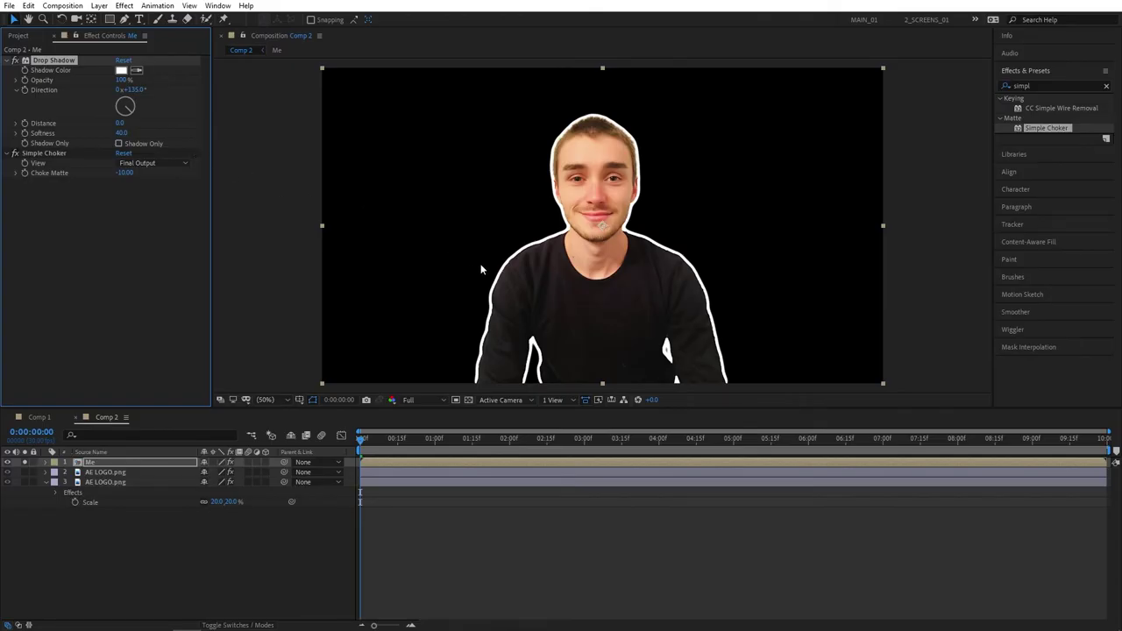
{"action": "scroll", "coordinate": [556, 240], "scroll_direction": "up", "scroll_amount": 1}
{"action": "left_click_drag", "start_coordinate": [579, 211], "coordinate": [608, 206]}
{"action": "scroll", "coordinate": [582, 109], "scroll_direction": "down", "scroll_amount": 1}
{"action": "mouse_move", "coordinate": [122, 133]}
{"action": "left_mouse_down"}
{"action": "mouse_move", "coordinate": [109, 133]}
{"action": "mouse_move", "coordinate": [123, 133]}
{"action": "left_mouse_up"}
Delete the Drop Shadow and Simple Choker effects from the Me layer
{"action": "left_click", "coordinate": [48, 154]}
{"action": "left_click", "coordinate": [58, 61], "text": "ctrl"}
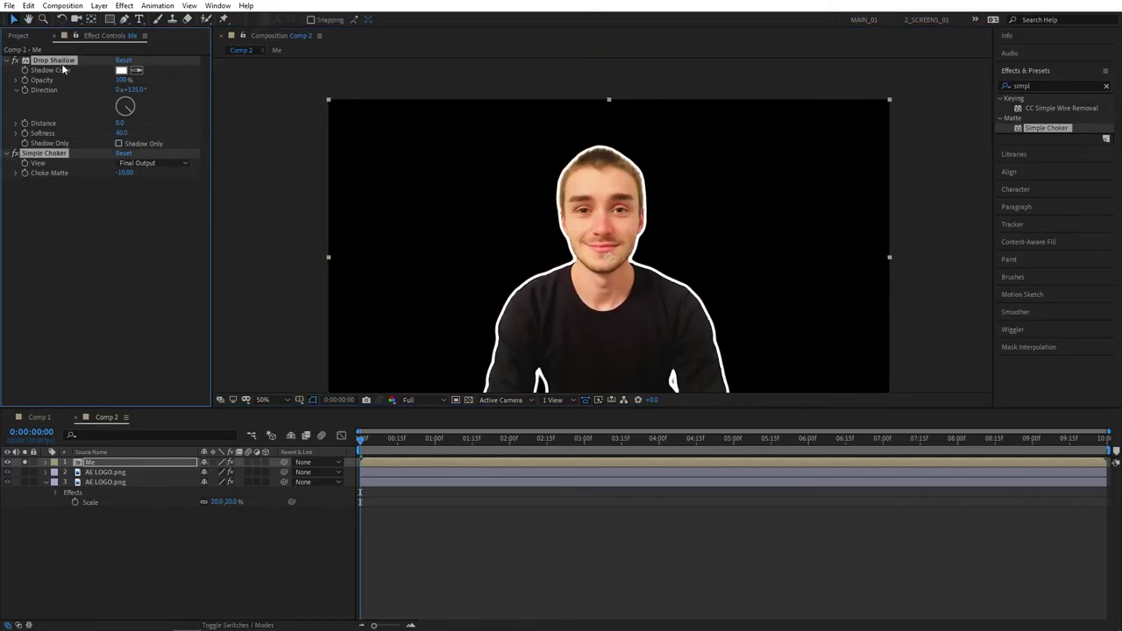
{"action": "key", "text": "Delete"}
Apply the Fill effect to the Me layer and set its Color to white
{"action": "left_click", "coordinate": [1048, 85]}
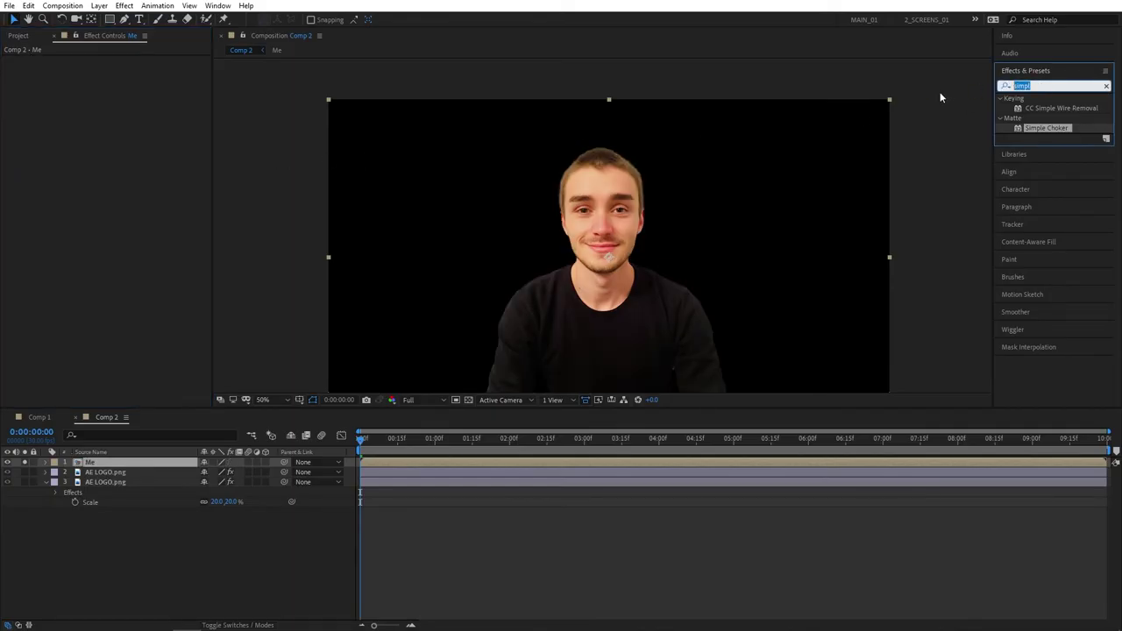
{"action": "type", "text": "fill"}
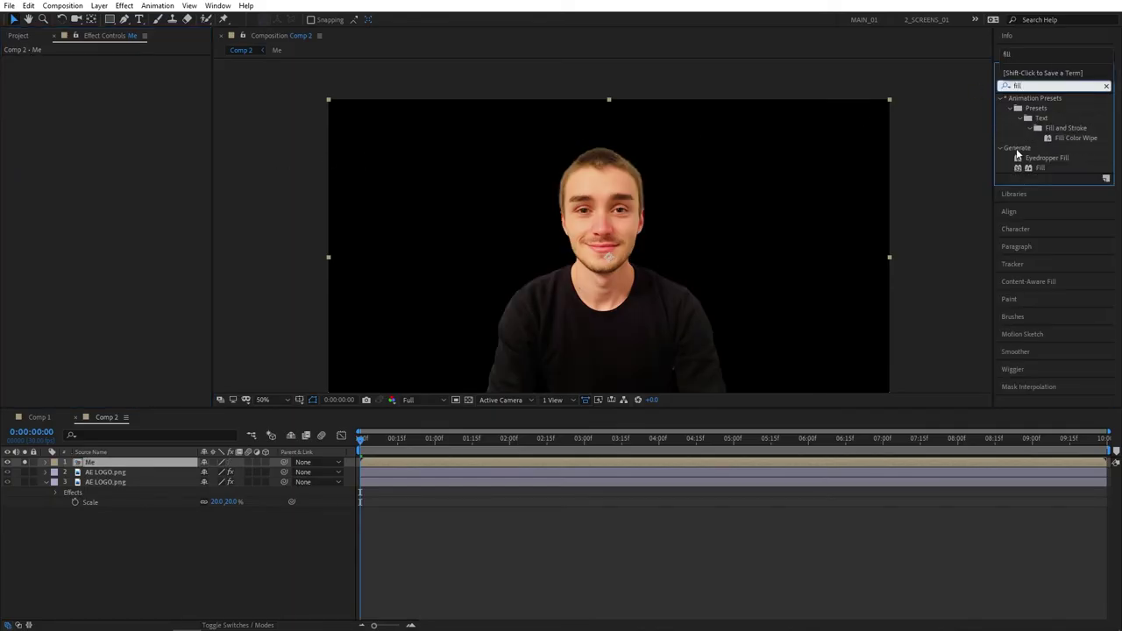
{"action": "left_click_drag", "start_coordinate": [1034, 170], "coordinate": [596, 249]}
{"action": "left_click", "coordinate": [137, 92]}
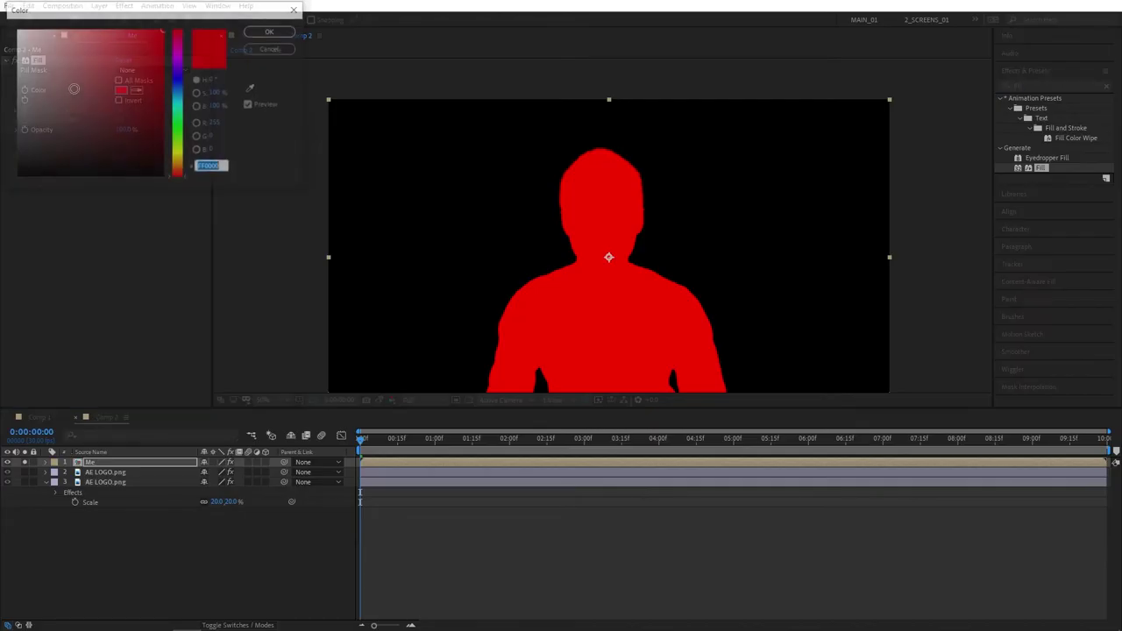
{"action": "left_click_drag", "start_coordinate": [70, 87], "coordinate": [17, 29]}
{"action": "left_click", "coordinate": [261, 36]}
Apply the Minimax effect to the Me layer and set its Channel to Alpha and Color
{"action": "left_click", "coordinate": [1031, 85]}
{"action": "type", "text": "mini"}
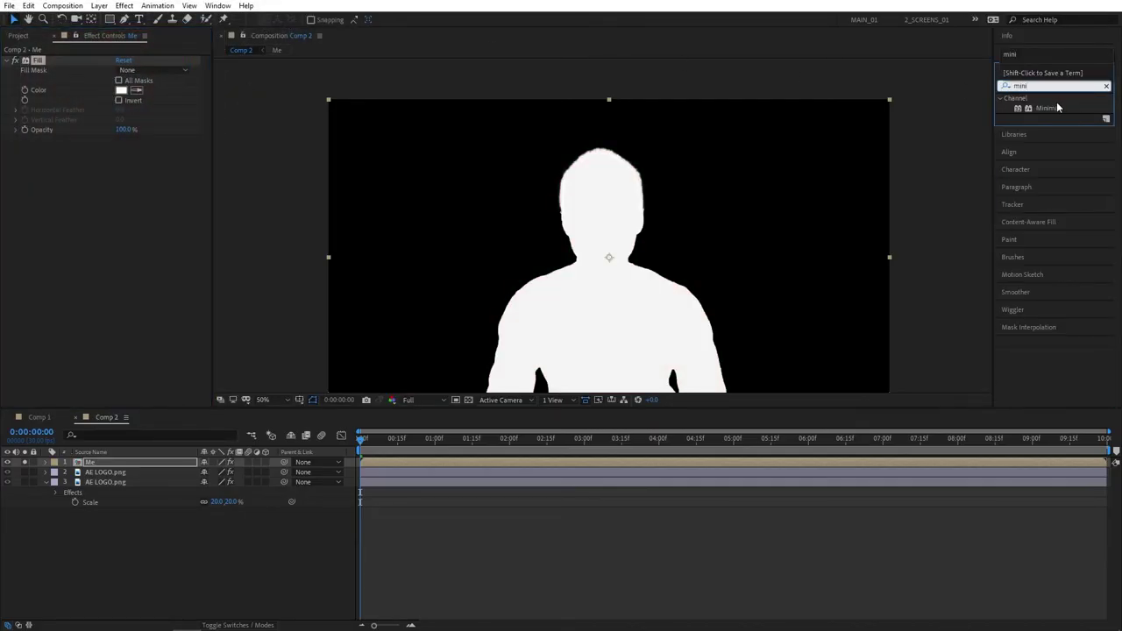
{"action": "left_click_drag", "start_coordinate": [1057, 108], "coordinate": [614, 239]}
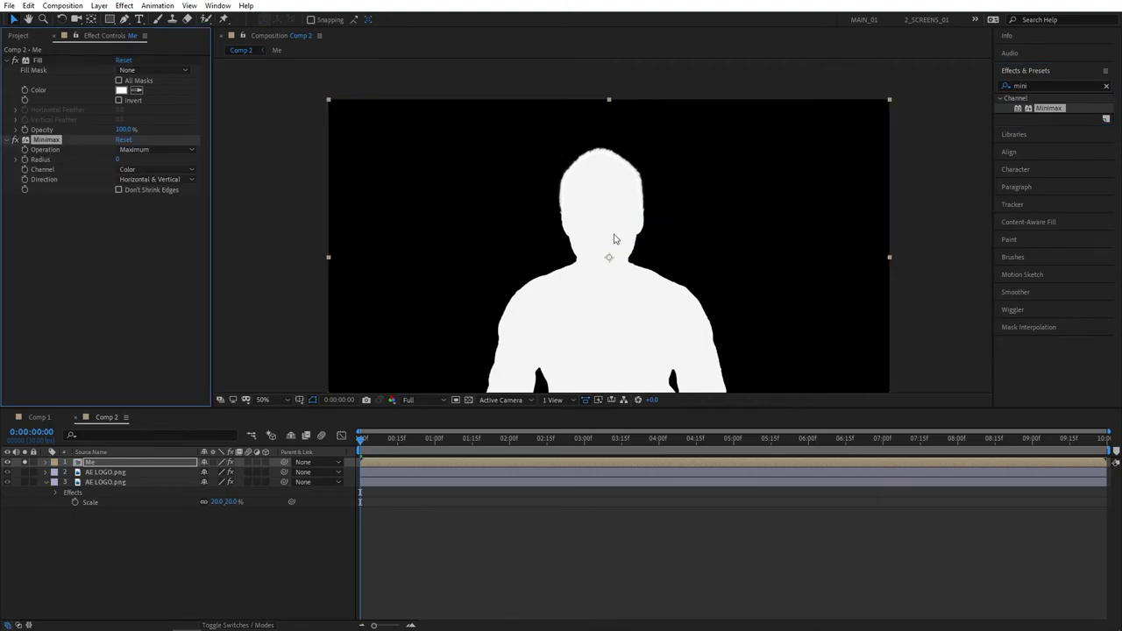
{"action": "left_click", "coordinate": [128, 170]}
{"action": "left_click", "coordinate": [154, 196]}
Apply the CC Composite effect to the Me layer, below Minimax
{"action": "double_click", "coordinate": [1034, 86]}
{"action": "type", "text": "cc c"}
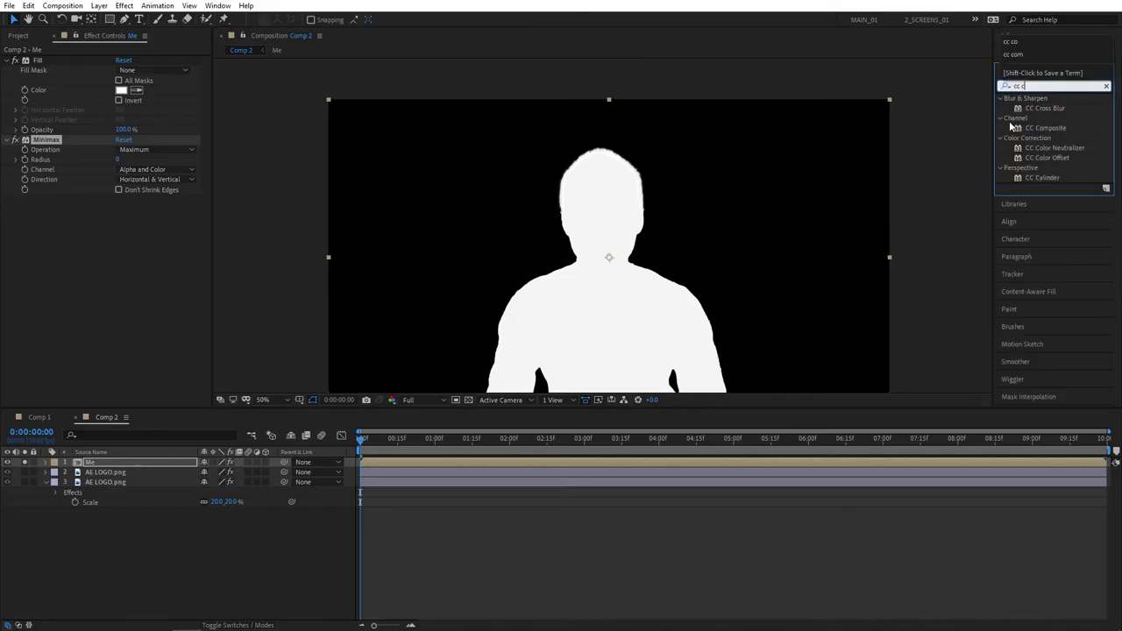
{"action": "type", "text": "o"}
{"action": "left_click_drag", "start_coordinate": [1045, 109], "coordinate": [123, 267]}
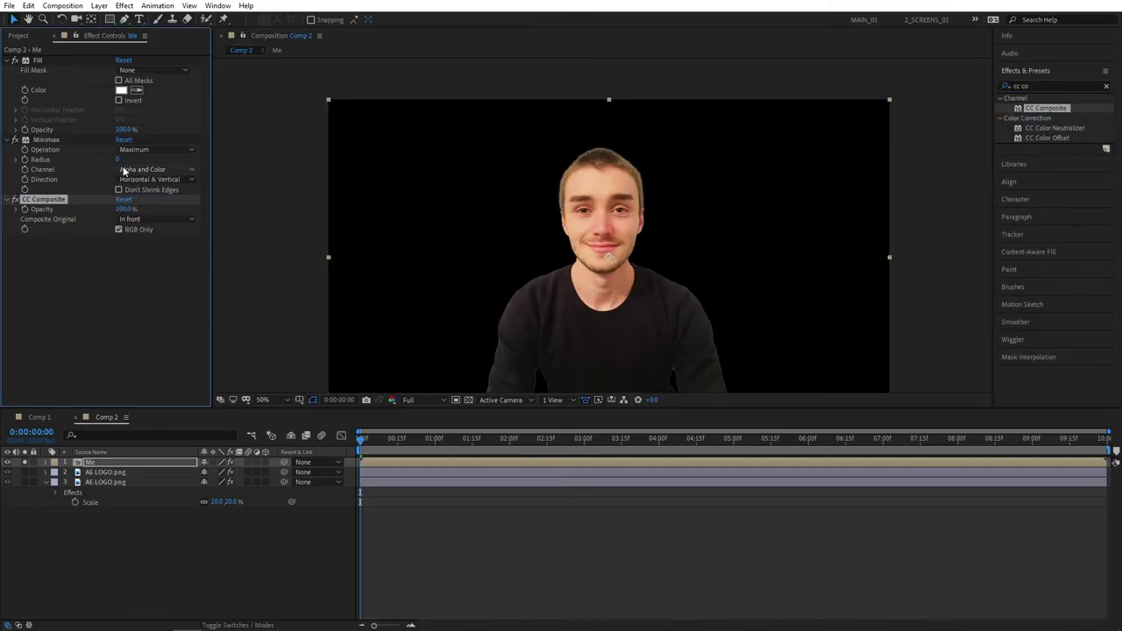
Set the Me layer's Minimax Radius to 6 and inspect the outline around the portrait
{"action": "mouse_move", "coordinate": [120, 159]}
{"action": "left_mouse_down"}
{"action": "mouse_move", "coordinate": [134, 159]}
{"action": "mouse_move", "coordinate": [119, 158]}
{"action": "left_mouse_up"}
{"action": "scroll", "coordinate": [575, 111], "scroll_direction": "up", "scroll_amount": 2}
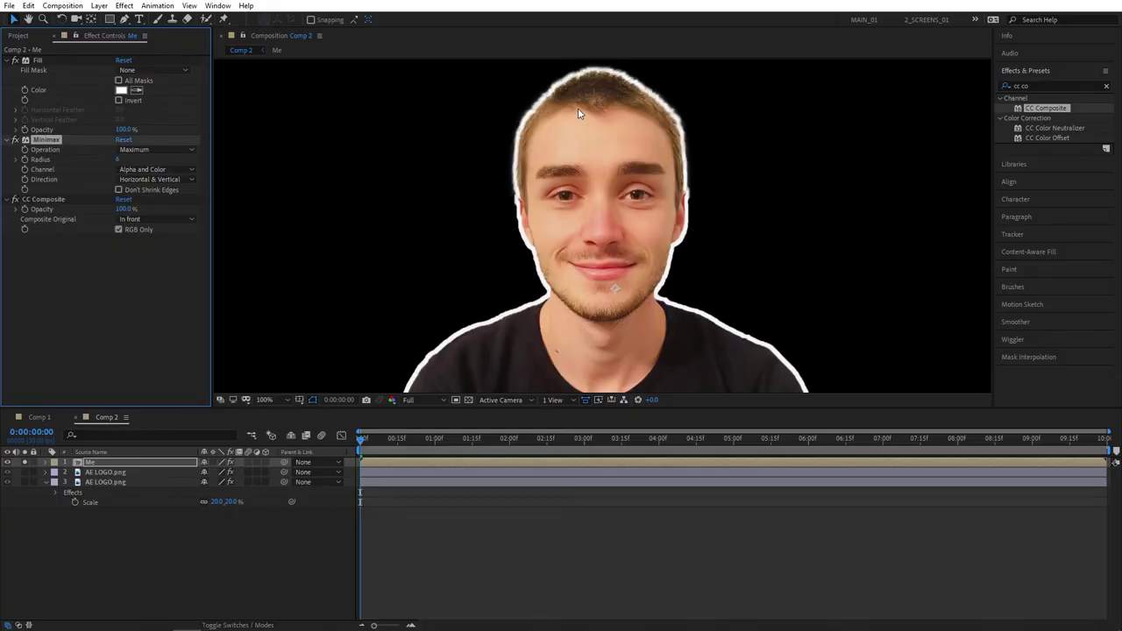
{"action": "left_click_drag", "start_coordinate": [576, 111], "coordinate": [602, 152]}
{"action": "scroll", "coordinate": [606, 151], "scroll_direction": "down", "scroll_amount": 2}
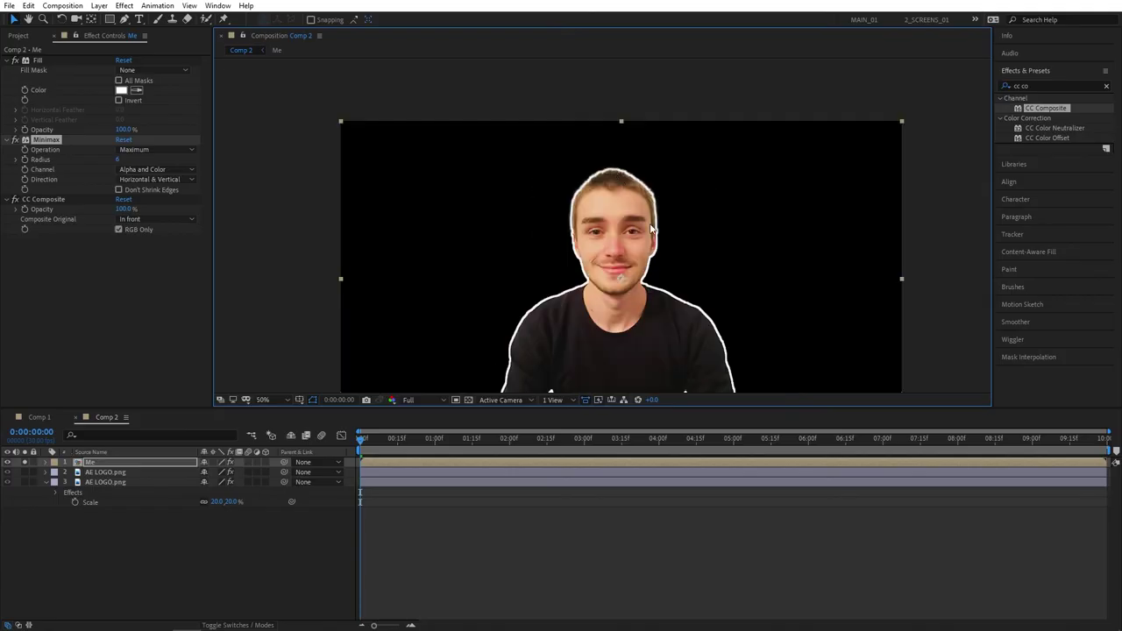
{"action": "left_click_drag", "start_coordinate": [653, 229], "coordinate": [619, 211]}
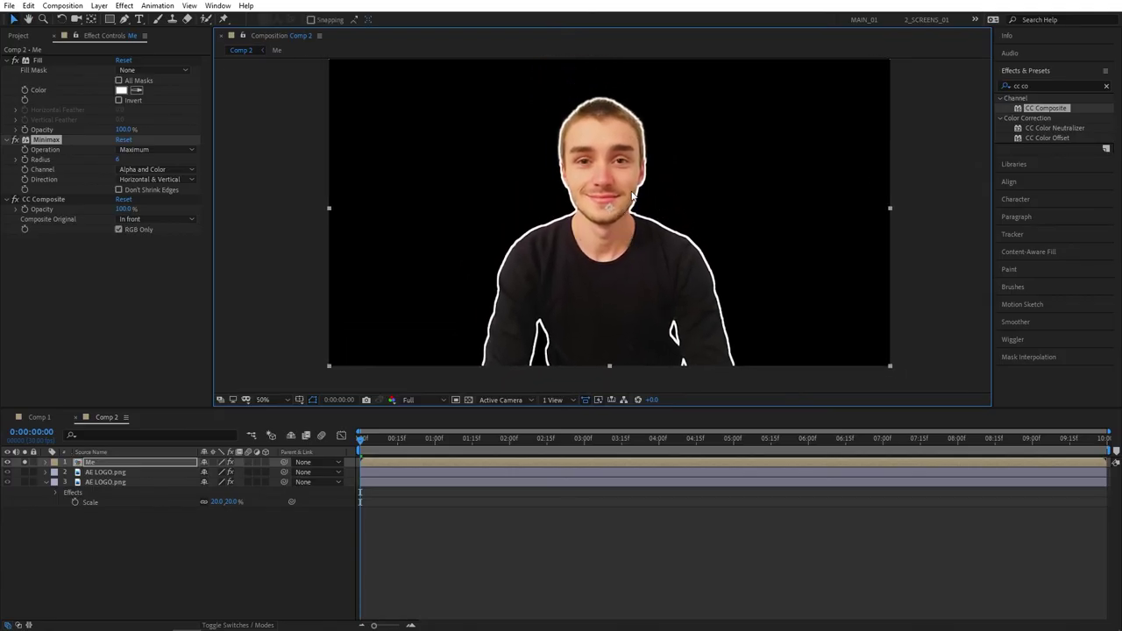
{"action": "key", "text": "shift+slash"}
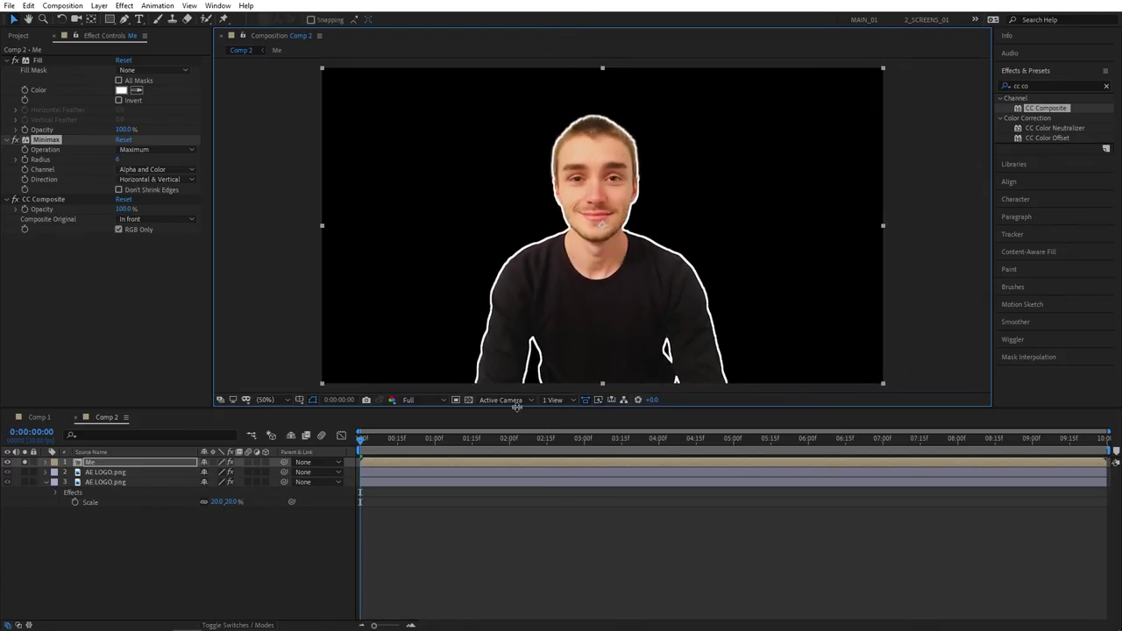